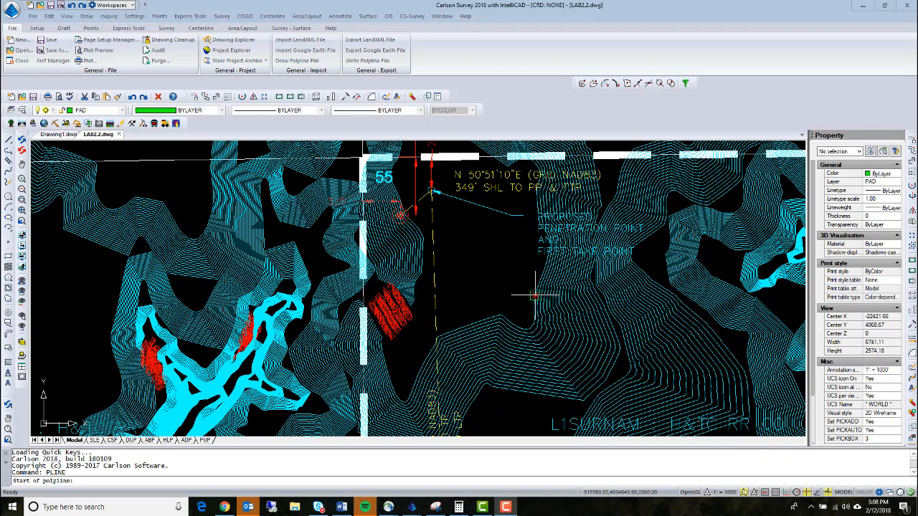
{"action": "left_click", "coordinate": [498, 276]}
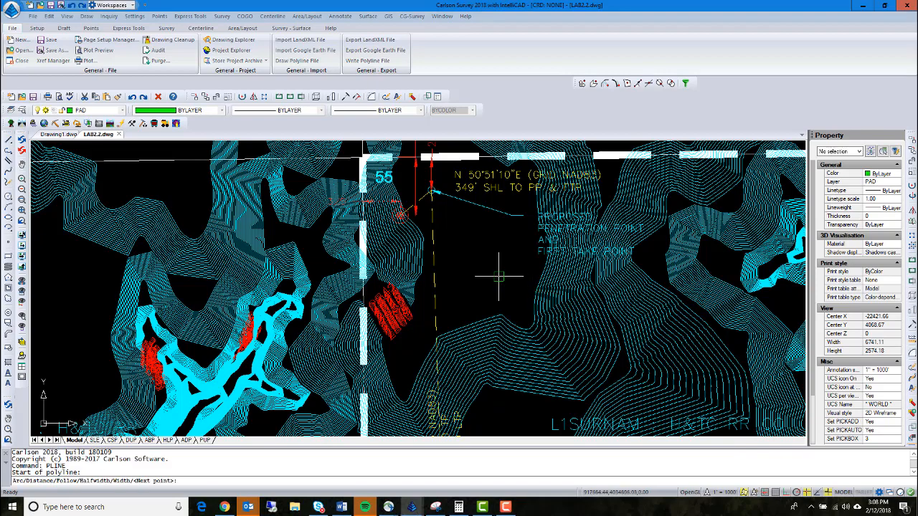
{"action": "scroll", "coordinate": [498, 276], "scroll_direction": "down", "scroll_amount": 5}
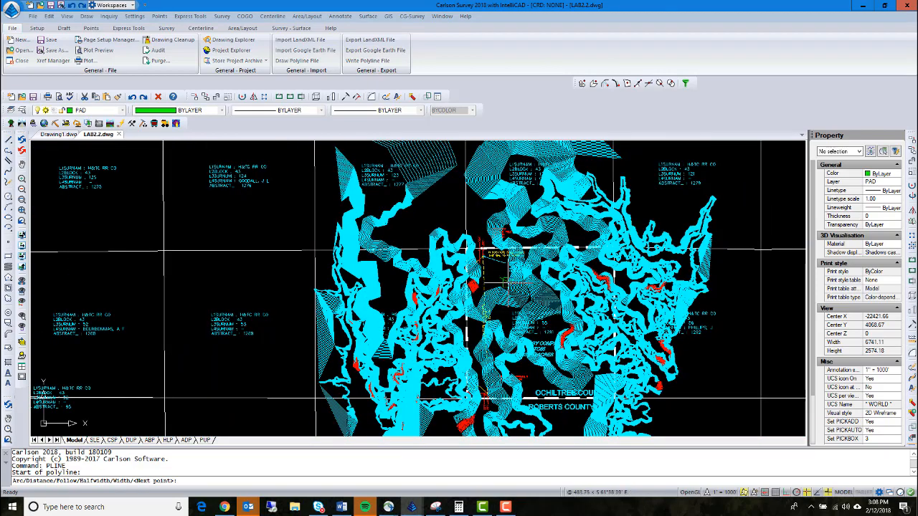
{"action": "scroll", "coordinate": [506, 281], "scroll_direction": "up", "scroll_amount": 4}
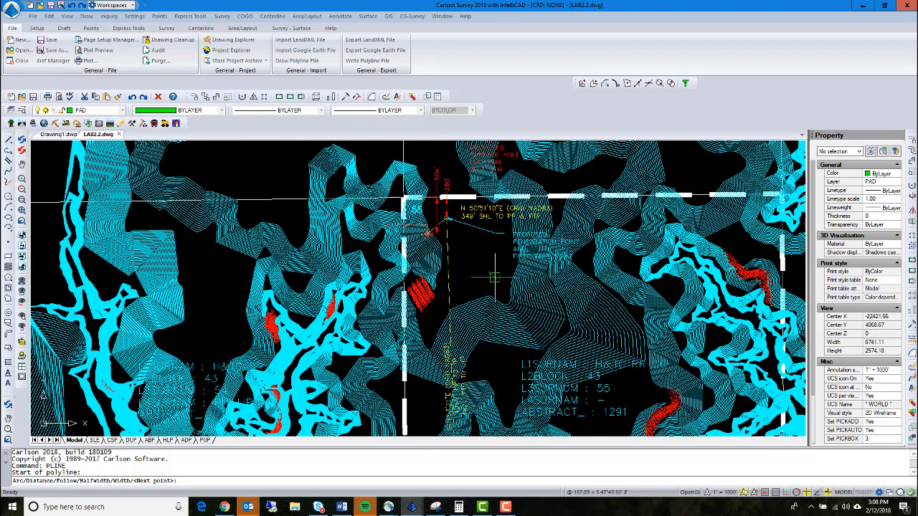
{"action": "key", "text": "Escape"}
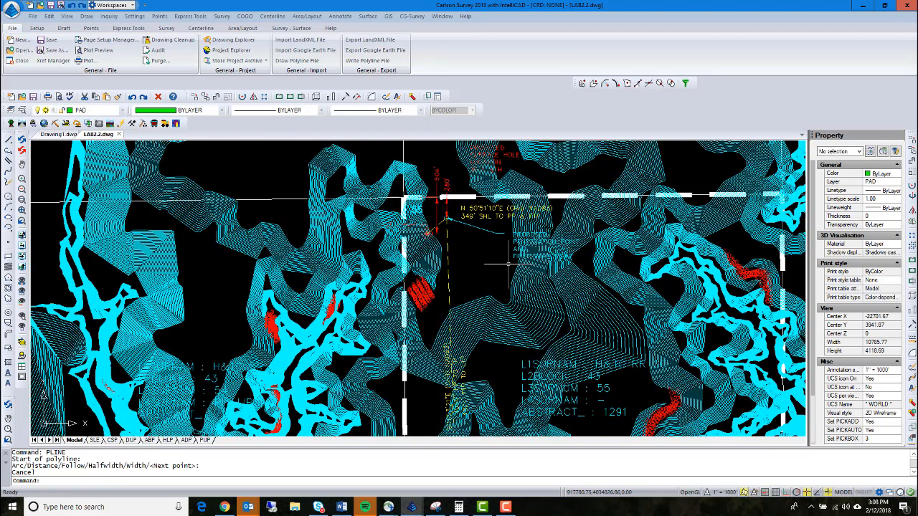
{"action": "scroll", "coordinate": [499, 278], "scroll_direction": "down", "scroll_amount": 2}
{"action": "scroll", "coordinate": [498, 277], "scroll_direction": "up", "scroll_amount": 2}
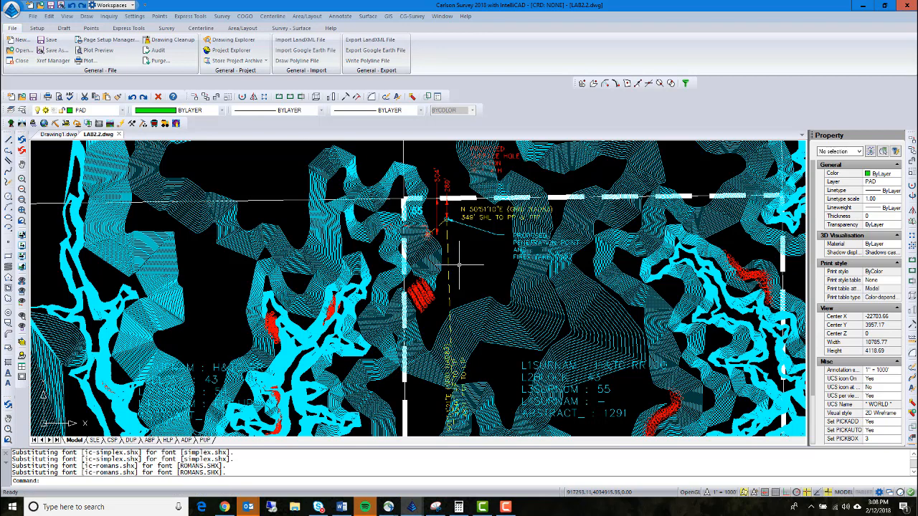
- Display the Layers toolbar from the CARLSON toolbar group
{"action": "right_click", "coordinate": [406, 86]}
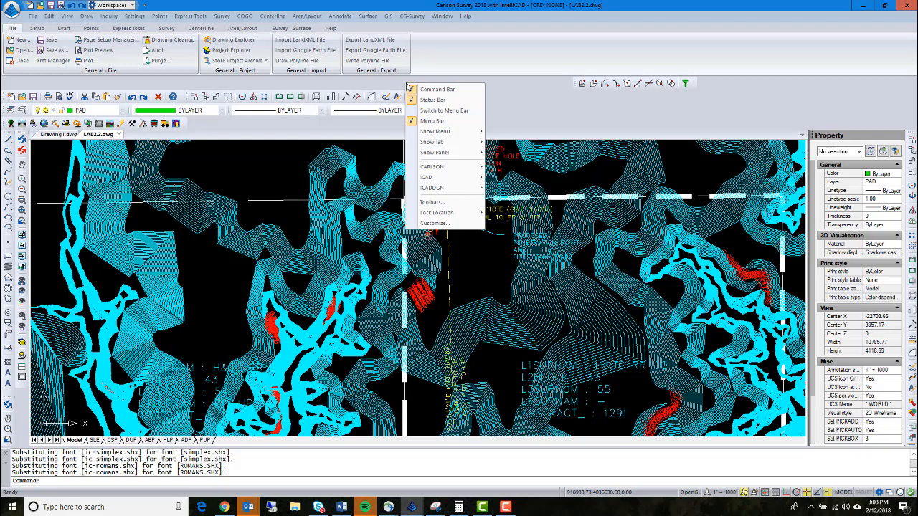
{"action": "mouse_move", "coordinate": [443, 134]}
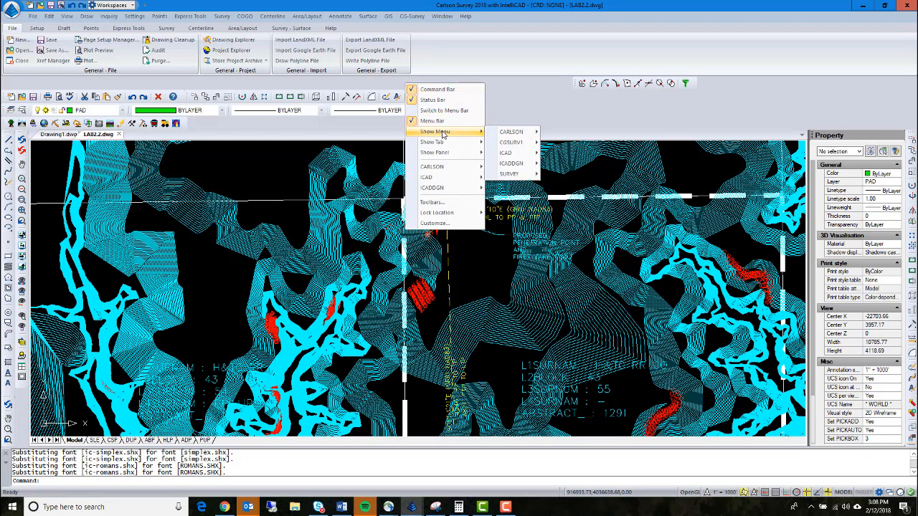
{"action": "mouse_move", "coordinate": [450, 168]}
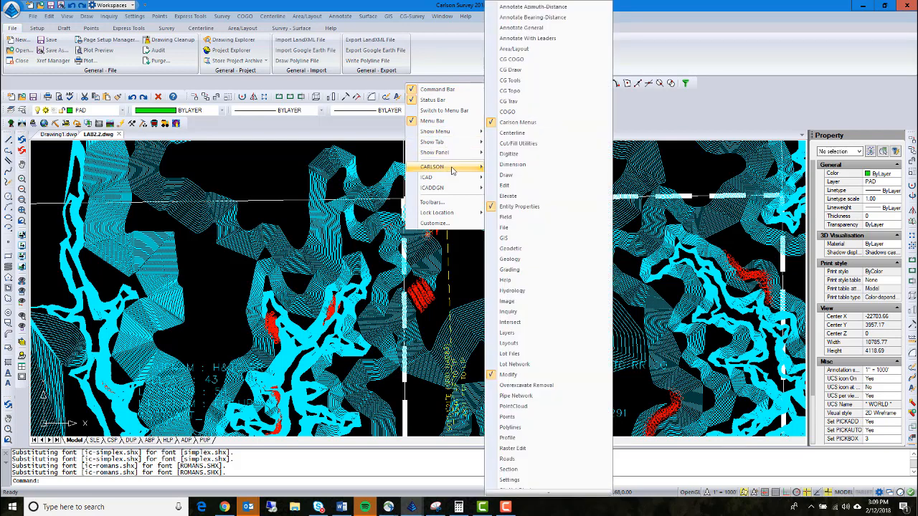
{"action": "left_click", "coordinate": [514, 333]}
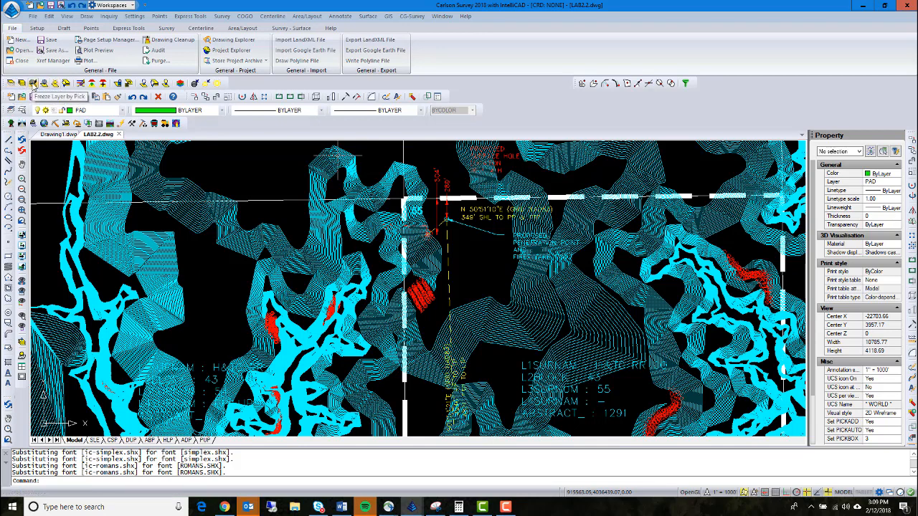
- Freeze the cyan contour lines' layer by picking one of its entities, and try to restore the layer with the restore command
{"action": "left_click", "coordinate": [33, 85]}
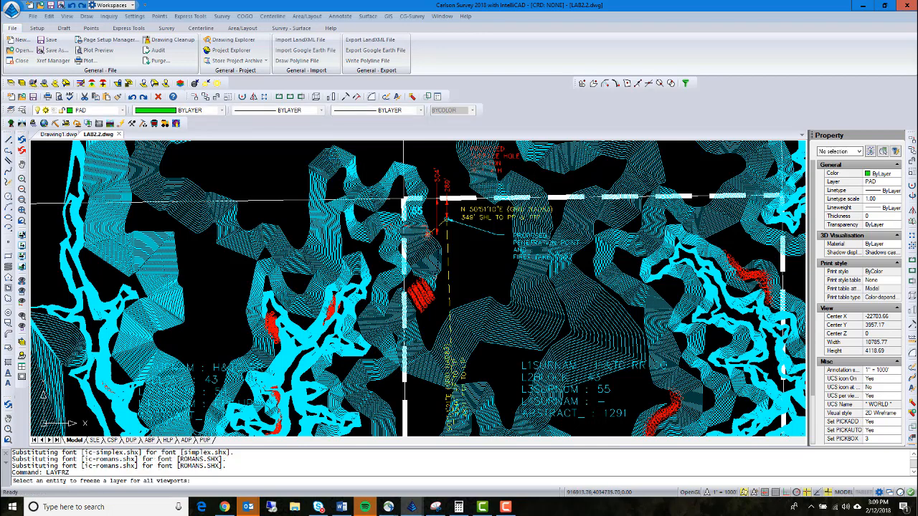
{"action": "left_click", "coordinate": [434, 270]}
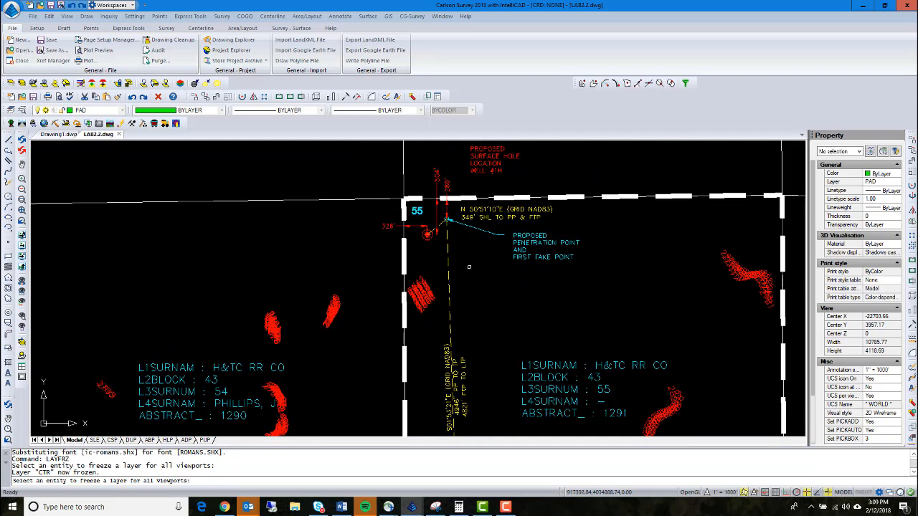
{"action": "left_click", "coordinate": [23, 84]}
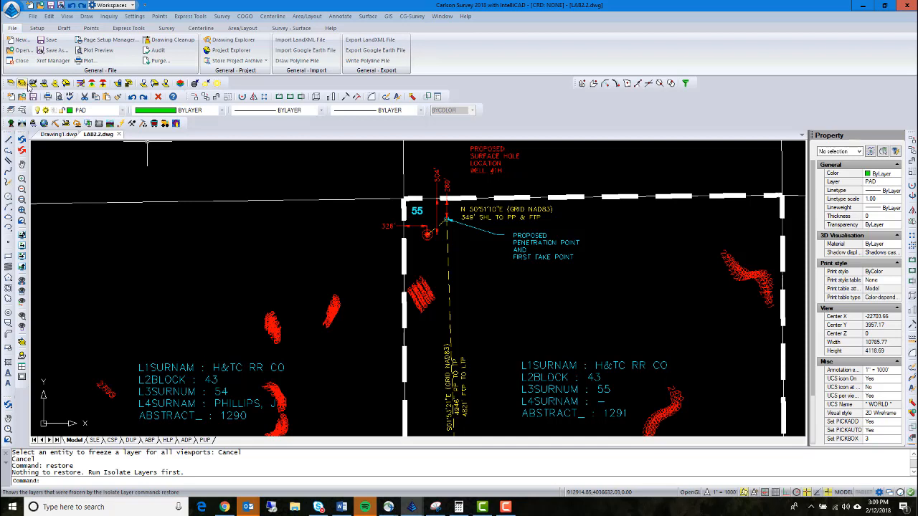
{"action": "left_click", "coordinate": [22, 84]}
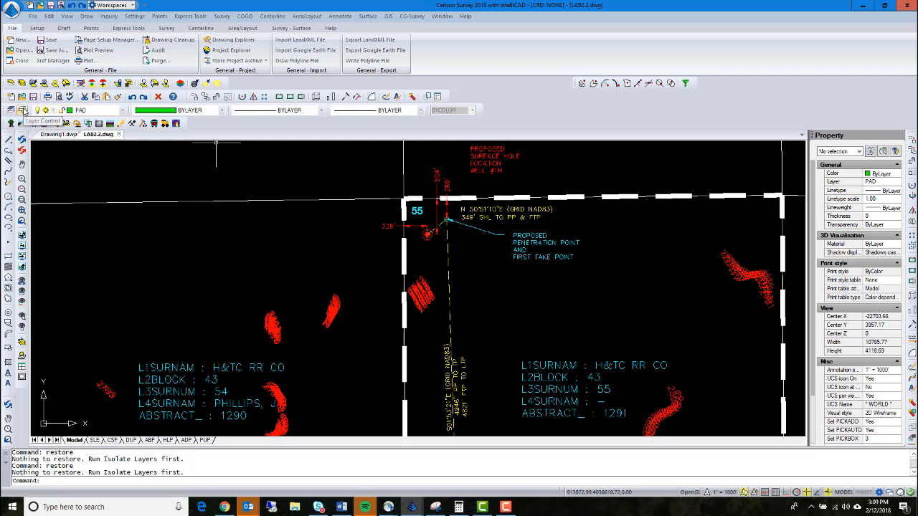
- Thaw the CTR layer in the layer manager, leaving the CONTOURS layer frozen
{"action": "left_click", "coordinate": [23, 110]}
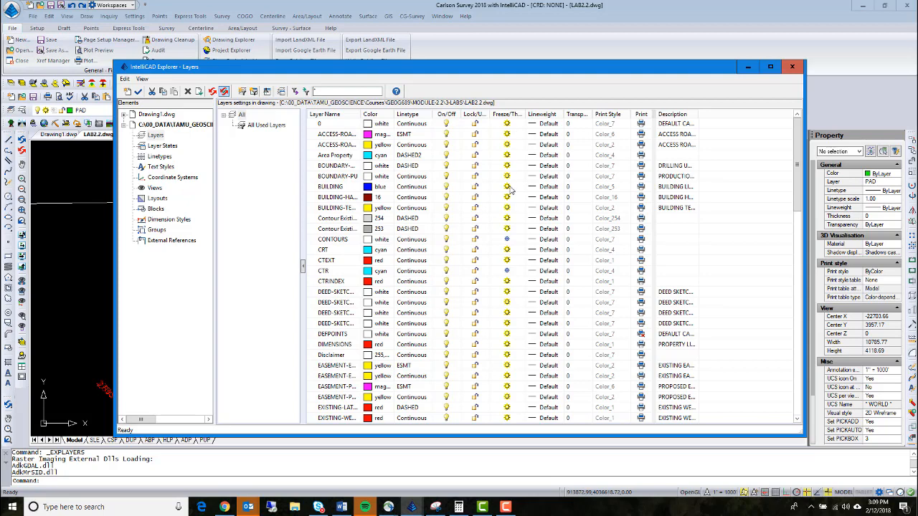
{"action": "left_click", "coordinate": [506, 240]}
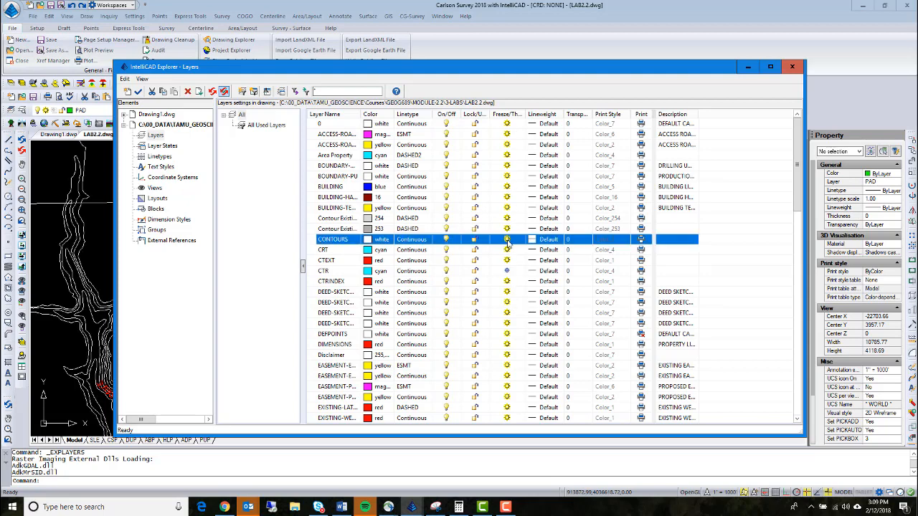
{"action": "left_click", "coordinate": [507, 241]}
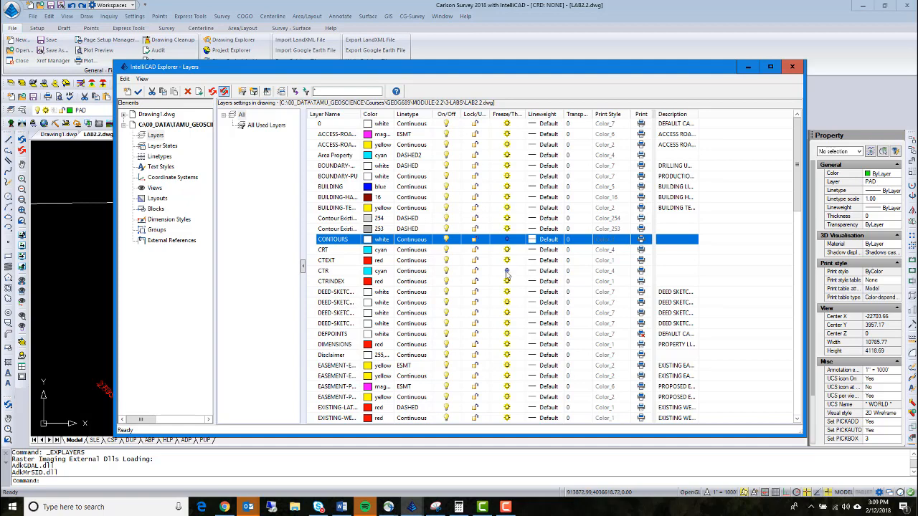
{"action": "left_click", "coordinate": [507, 271]}
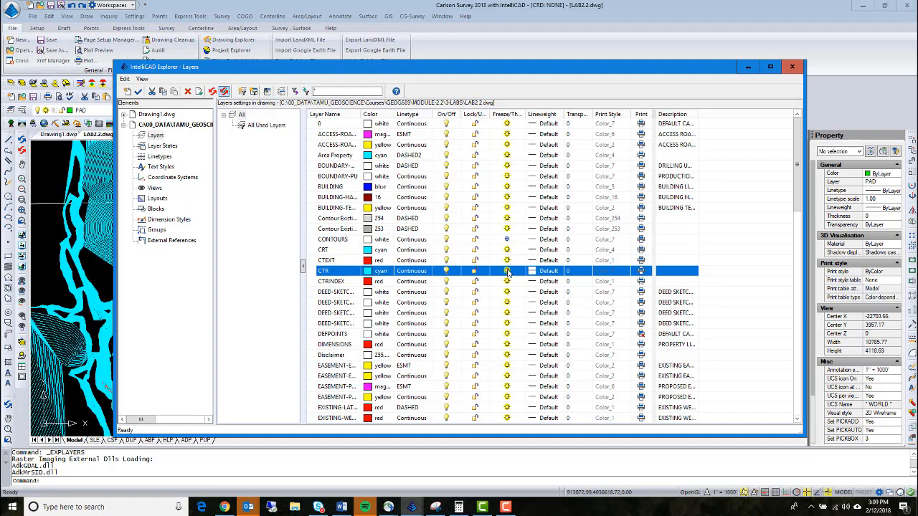
{"action": "left_click", "coordinate": [799, 69]}
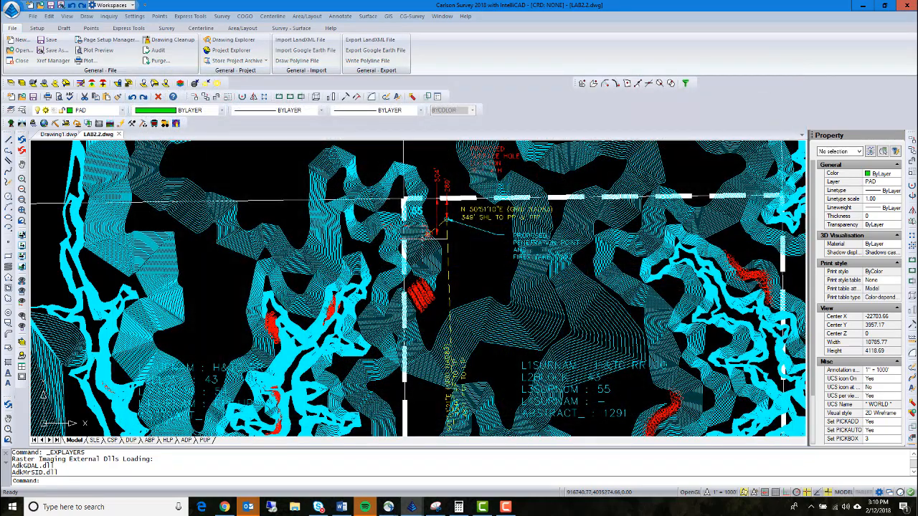
- Freeze the CTR layer by picking a cyan contour line near the well location
{"action": "scroll", "coordinate": [404, 199], "scroll_direction": "down", "scroll_amount": 2}
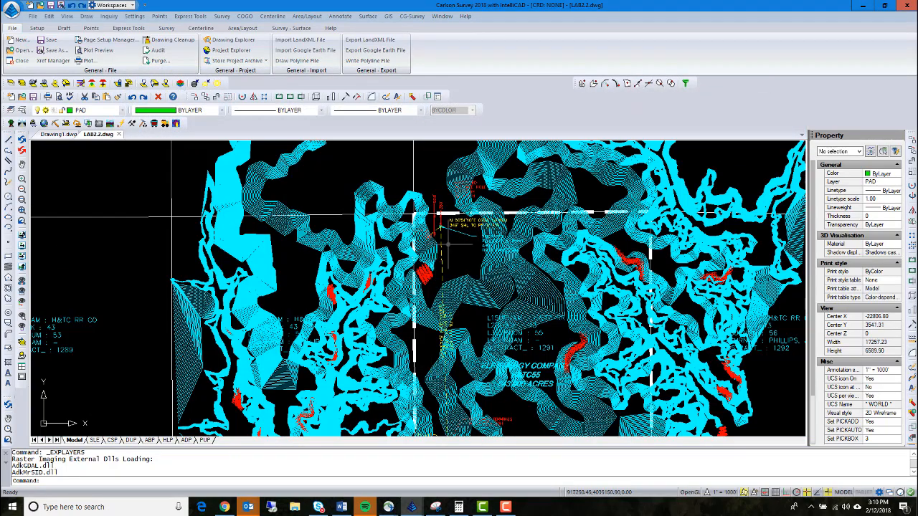
{"action": "left_click", "coordinate": [33, 84]}
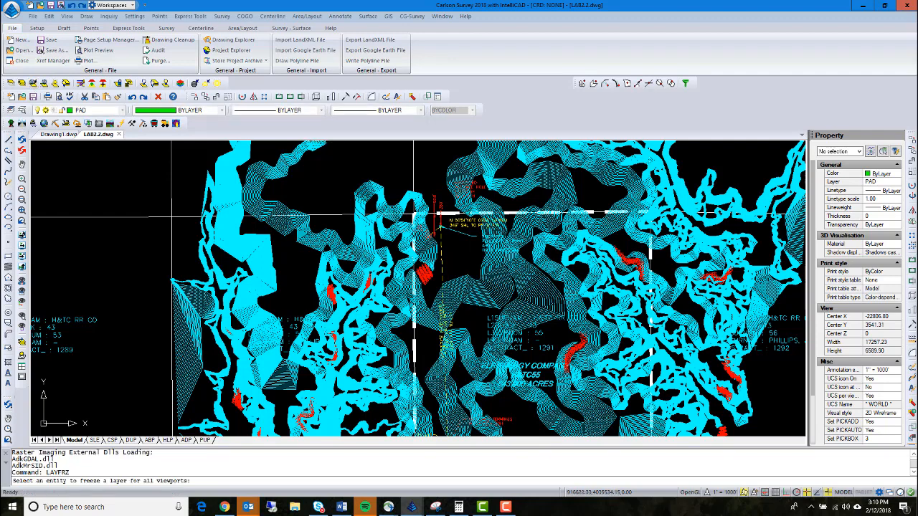
{"action": "left_click", "coordinate": [420, 227]}
{"action": "scroll", "coordinate": [459, 279], "scroll_direction": "down", "scroll_amount": 3}
{"action": "scroll", "coordinate": [466, 284], "scroll_direction": "up", "scroll_amount": 2}
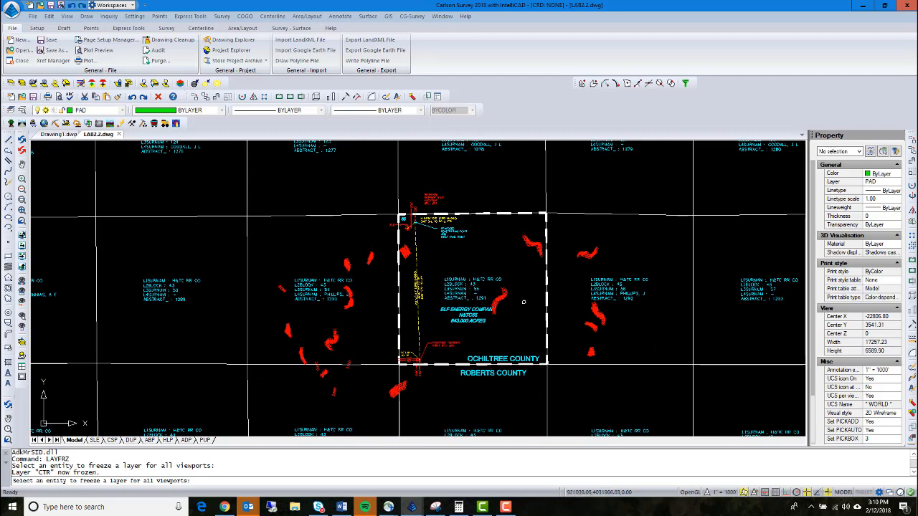
{"action": "scroll", "coordinate": [465, 320], "scroll_direction": "up", "scroll_amount": 4}
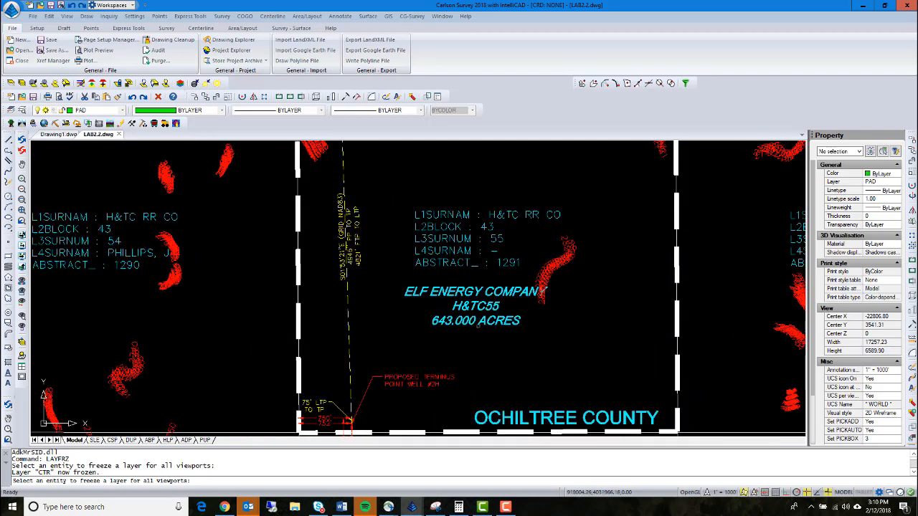
{"action": "scroll", "coordinate": [477, 324], "scroll_direction": "down", "scroll_amount": 2}
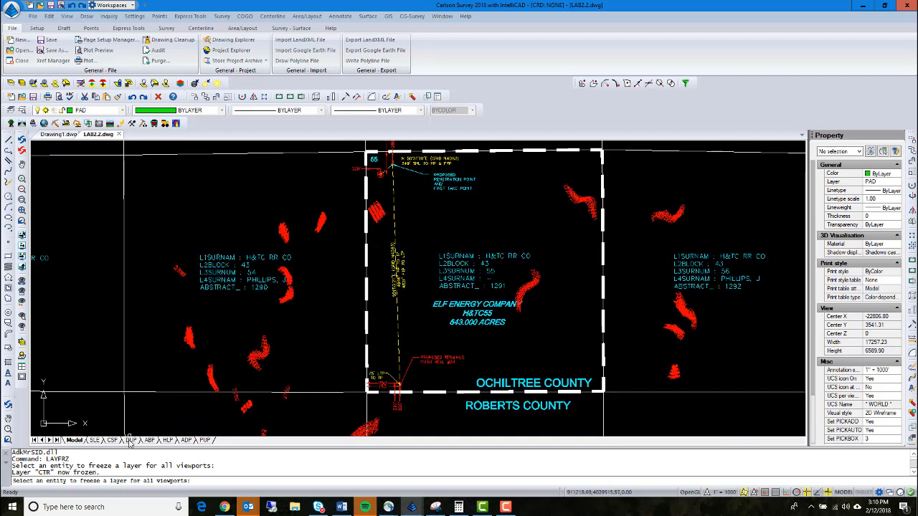
- Inspect the unit plat in the DUP layout with the contour layer frozen, and return to model space
{"action": "left_click", "coordinate": [131, 440]}
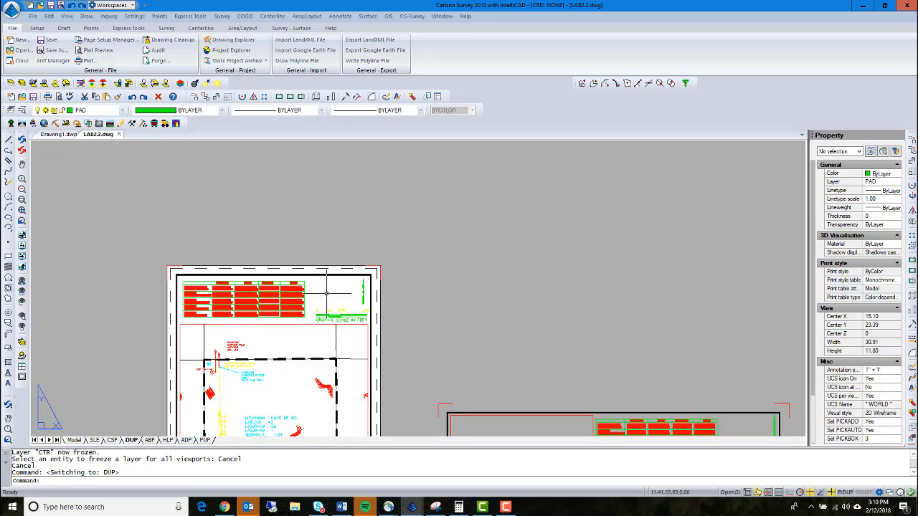
{"action": "scroll", "coordinate": [319, 324], "scroll_direction": "up", "scroll_amount": 2}
{"action": "middle_click_drag", "start_coordinate": [321, 332], "coordinate": [379, 214]}
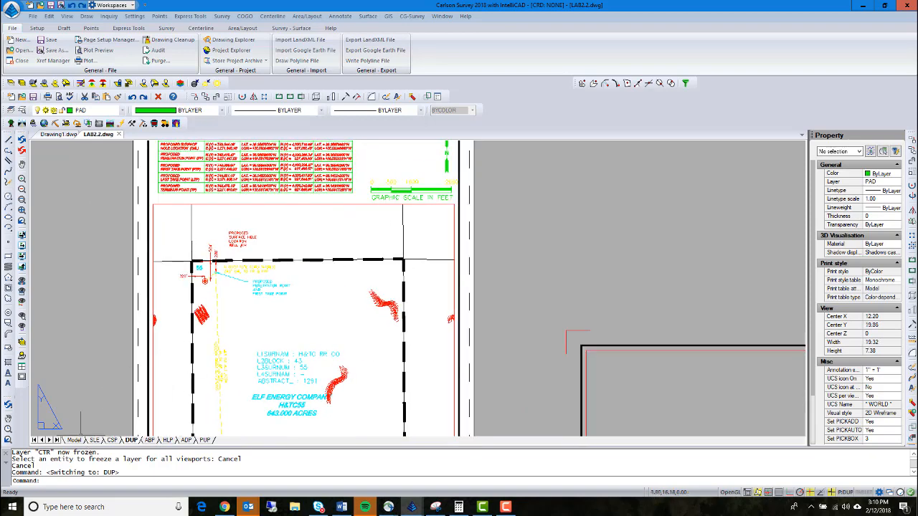
{"action": "left_click", "coordinate": [74, 440]}
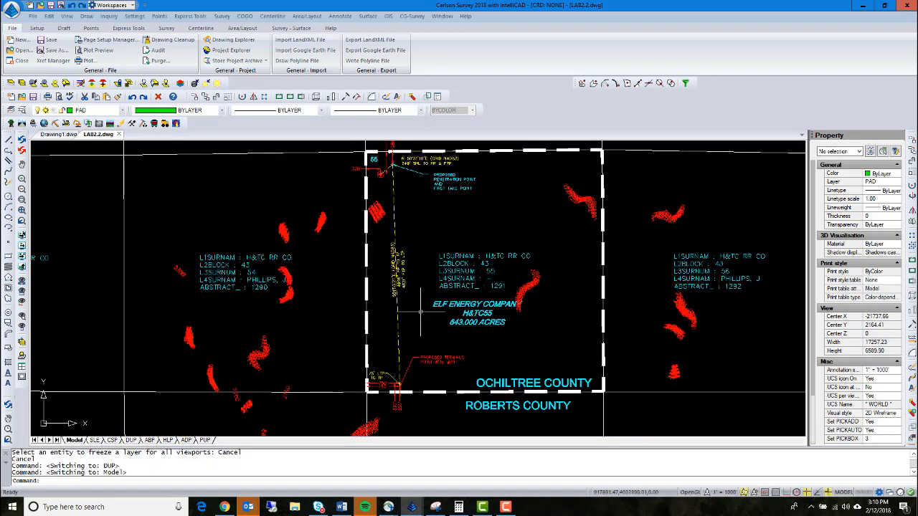
- Turn on and thaw all layers, and freeze the TRI_LINES, TRI_FACE and CONTOURS layers by picking their entities
{"action": "left_click", "coordinate": [65, 83]}
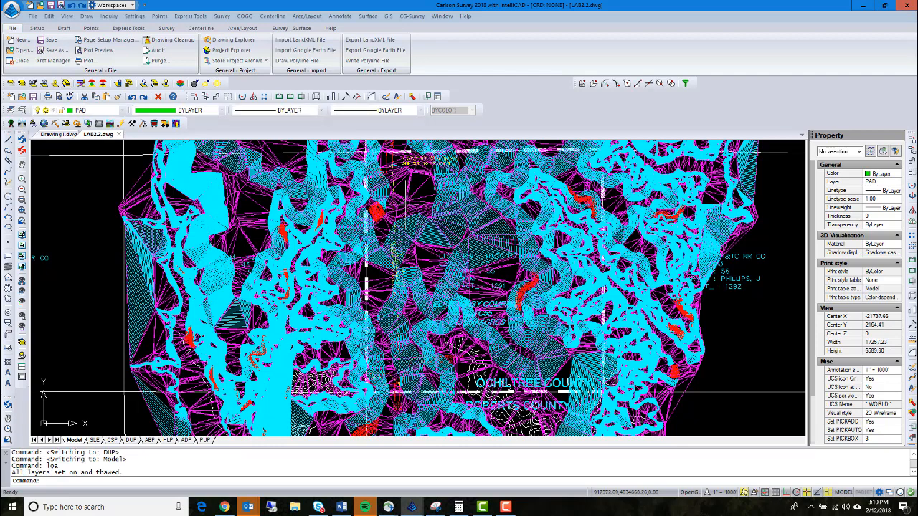
{"action": "left_click", "coordinate": [33, 83]}
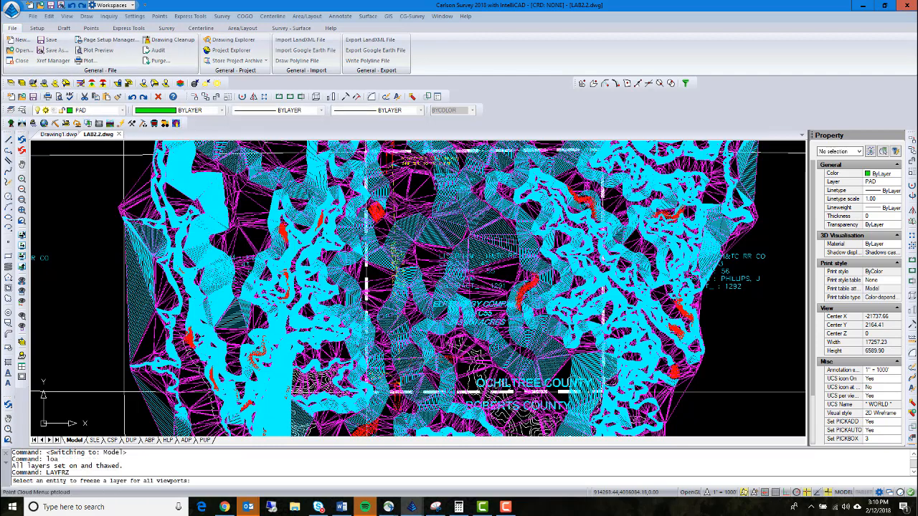
{"action": "left_click", "coordinate": [405, 198]}
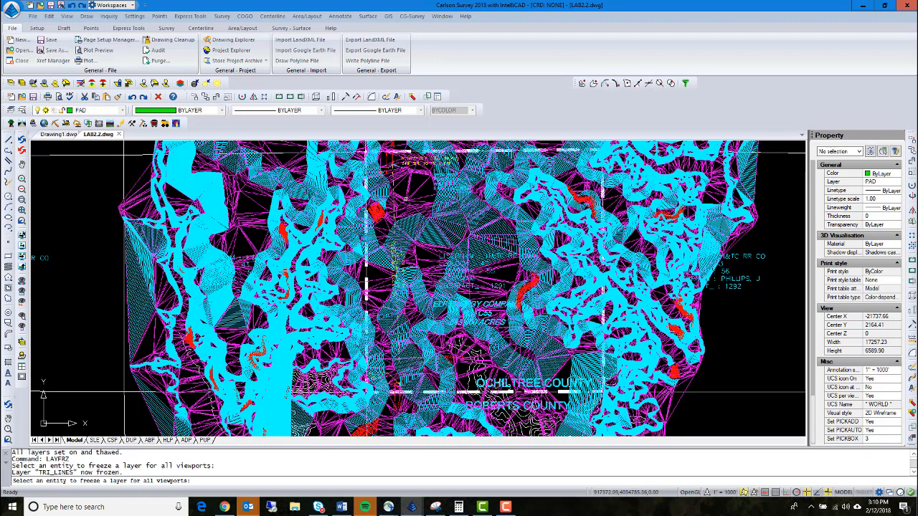
{"action": "left_click", "coordinate": [410, 201]}
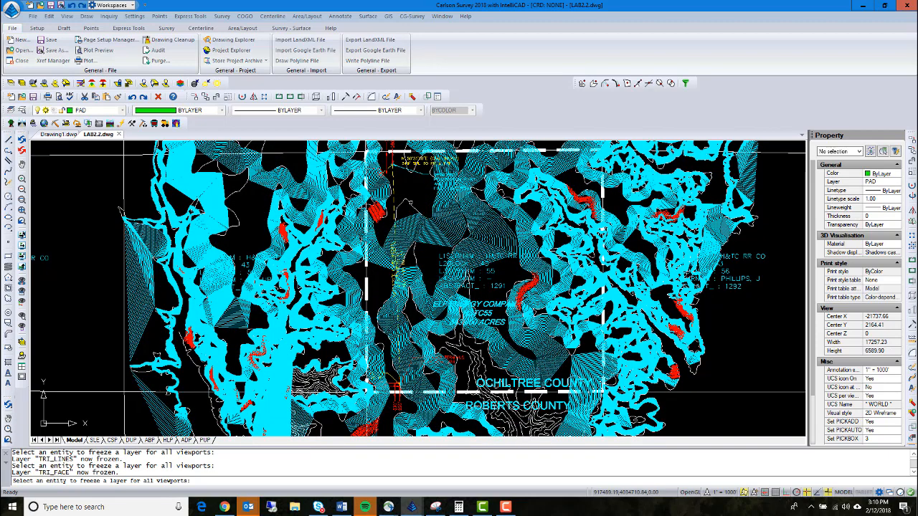
{"action": "left_click", "coordinate": [411, 202]}
{"action": "scroll", "coordinate": [380, 168], "scroll_direction": "up", "scroll_amount": 3}
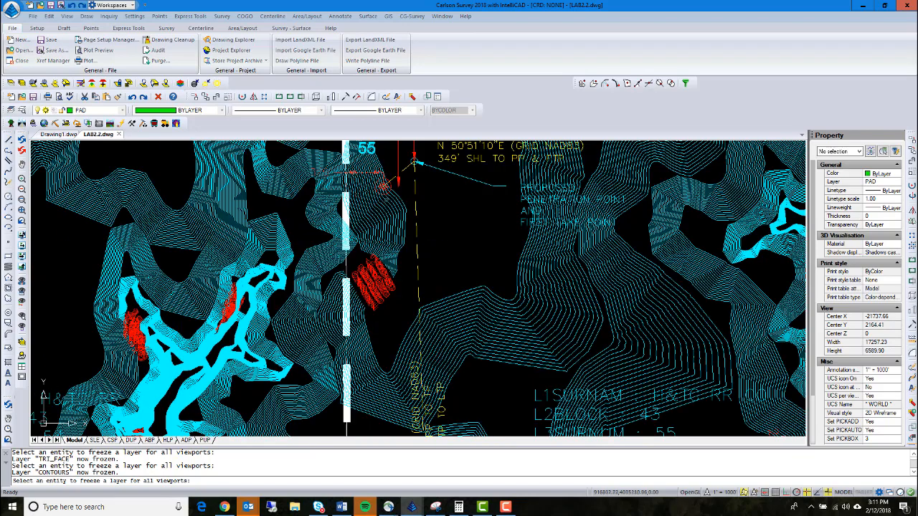
{"action": "scroll", "coordinate": [366, 190], "scroll_direction": "up", "scroll_amount": 2}
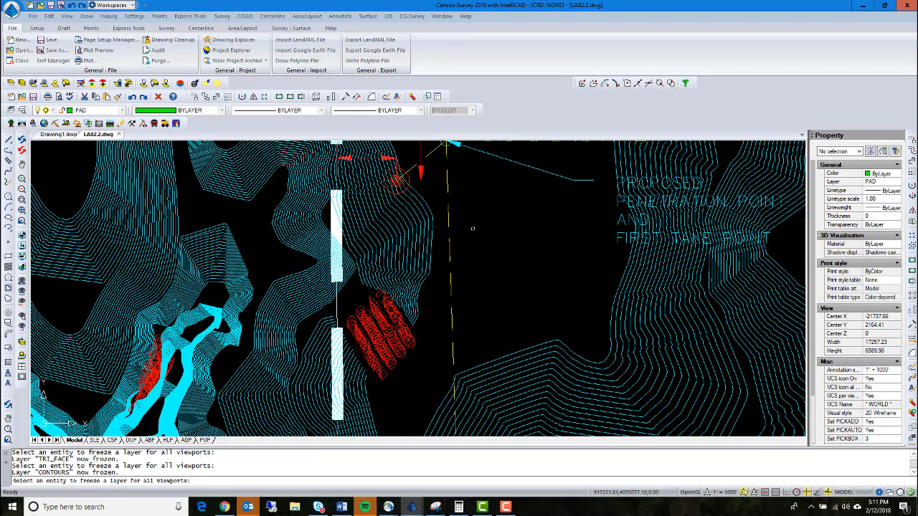
{"action": "middle_click_drag", "start_coordinate": [472, 228], "coordinate": [490, 280]}
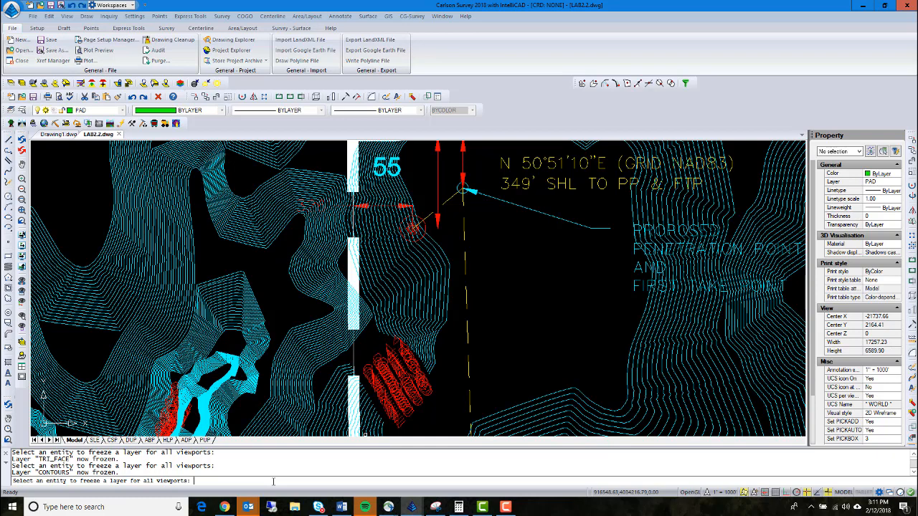
{"action": "key", "text": "Escape"}
{"action": "key", "text": "Escape"}
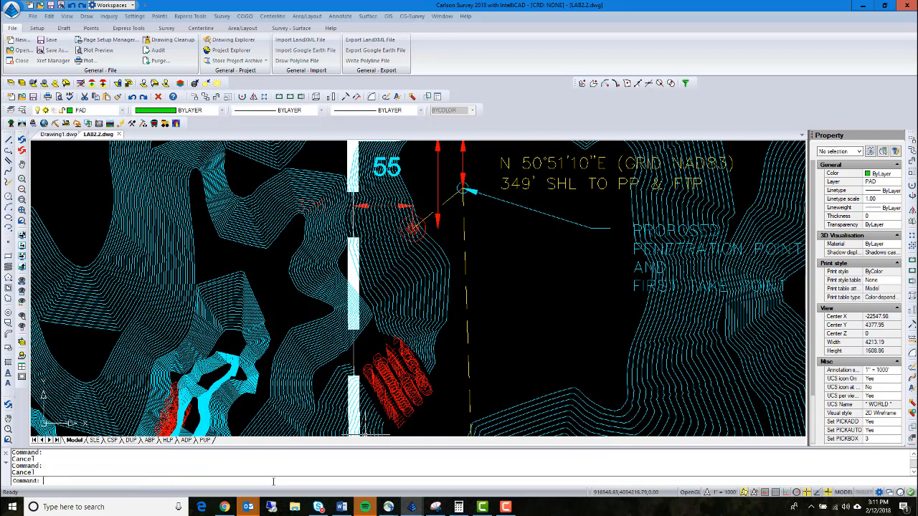
- Draw a closed four-sided pad polyline around the proposed well location, about 172,000 sq ft in area, and check its properties
{"action": "type", "text": "pline"}
{"action": "key", "text": "Return"}
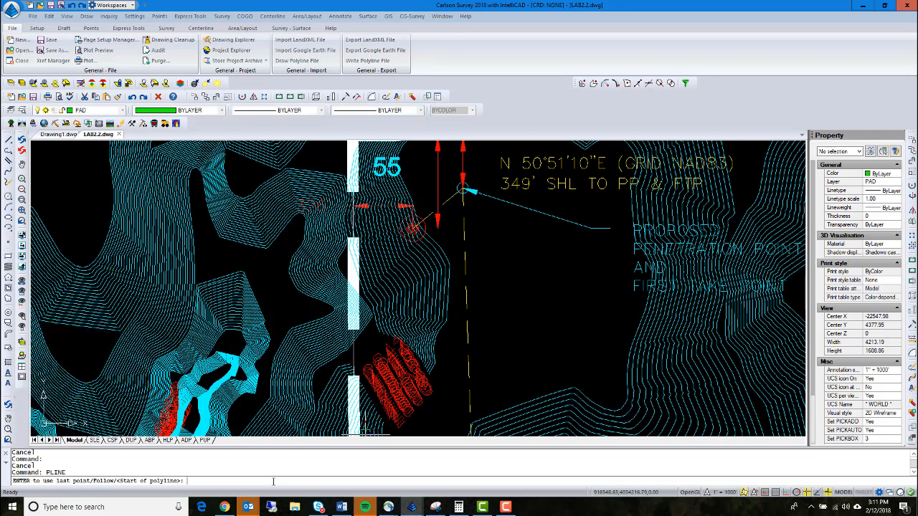
{"action": "left_click", "coordinate": [429, 174]}
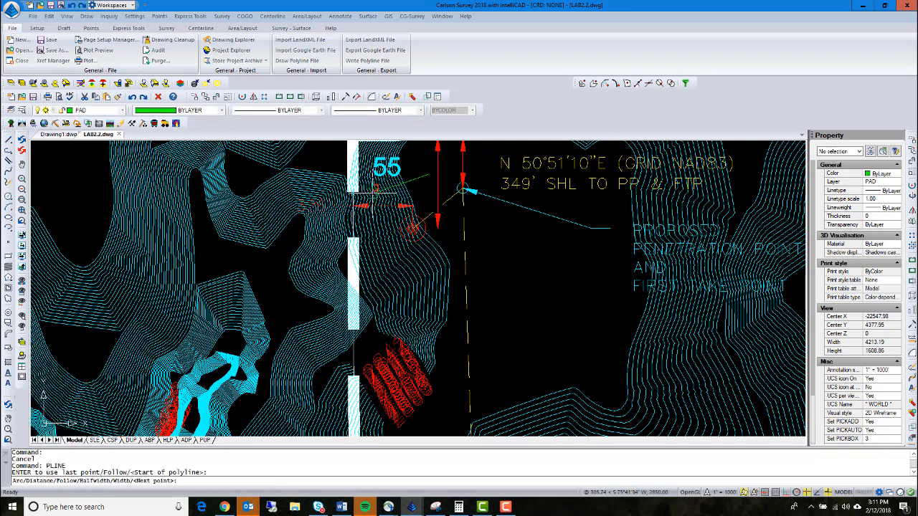
{"action": "scroll", "coordinate": [373, 197], "scroll_direction": "up", "scroll_amount": 3}
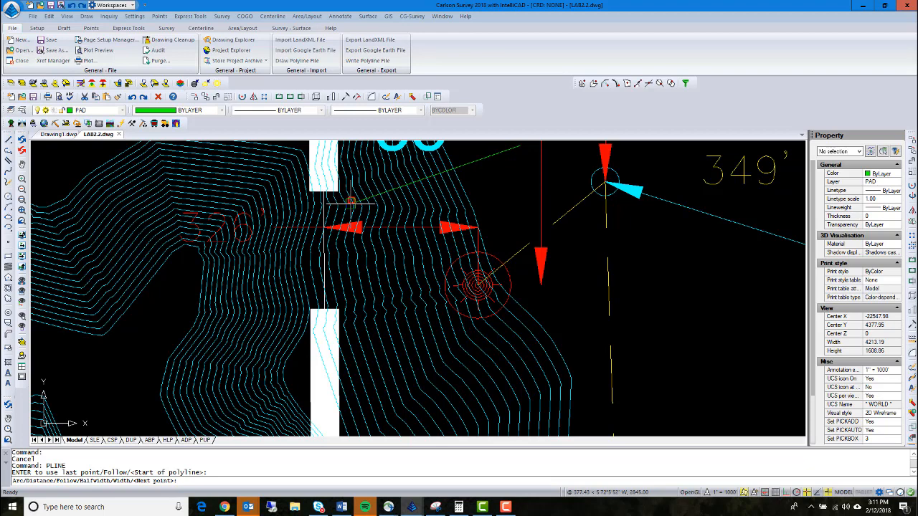
{"action": "left_click", "coordinate": [350, 201]}
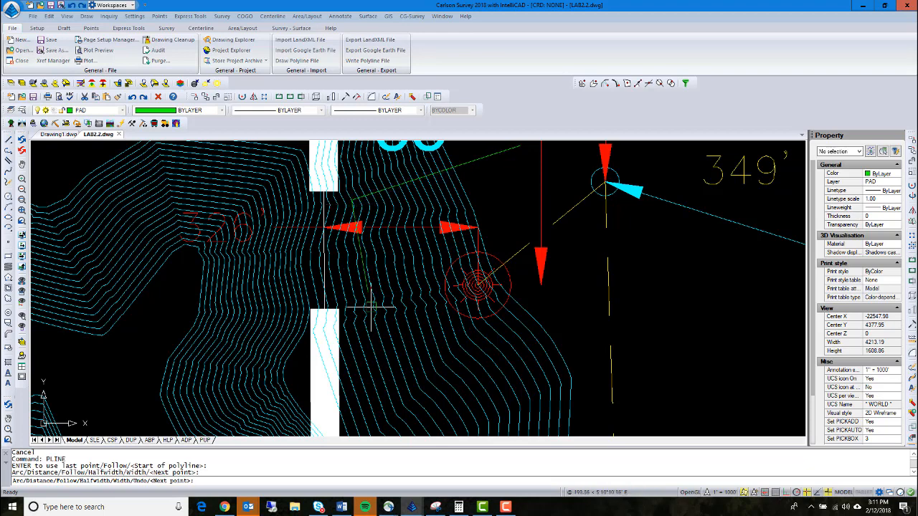
{"action": "left_click", "coordinate": [413, 392]}
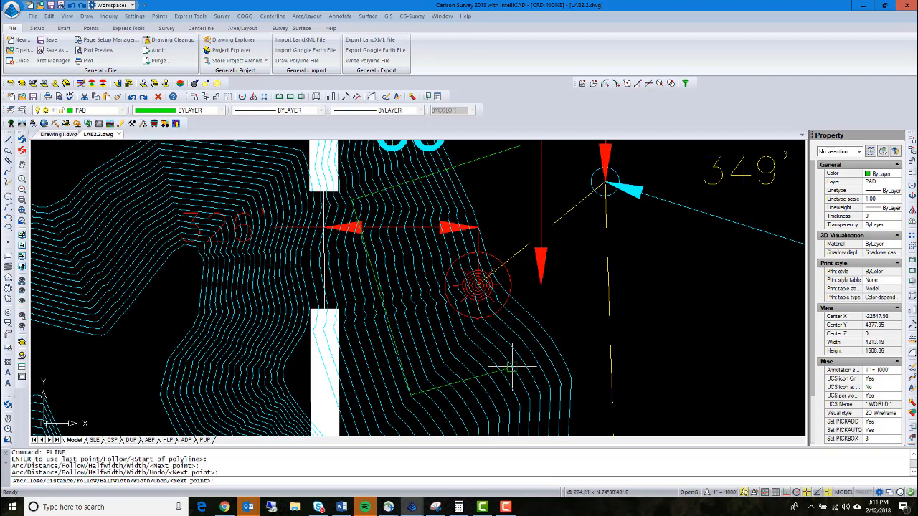
{"action": "left_click", "coordinate": [596, 335]}
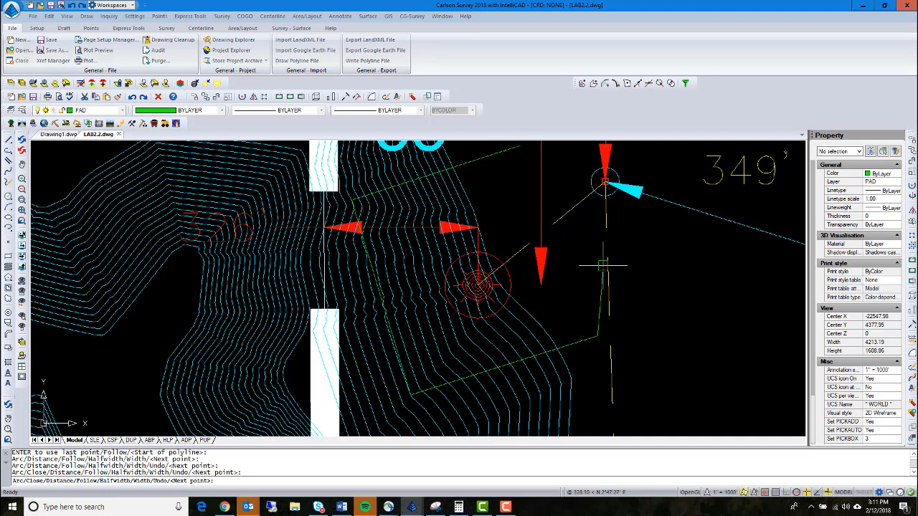
{"action": "type", "text": "c"}
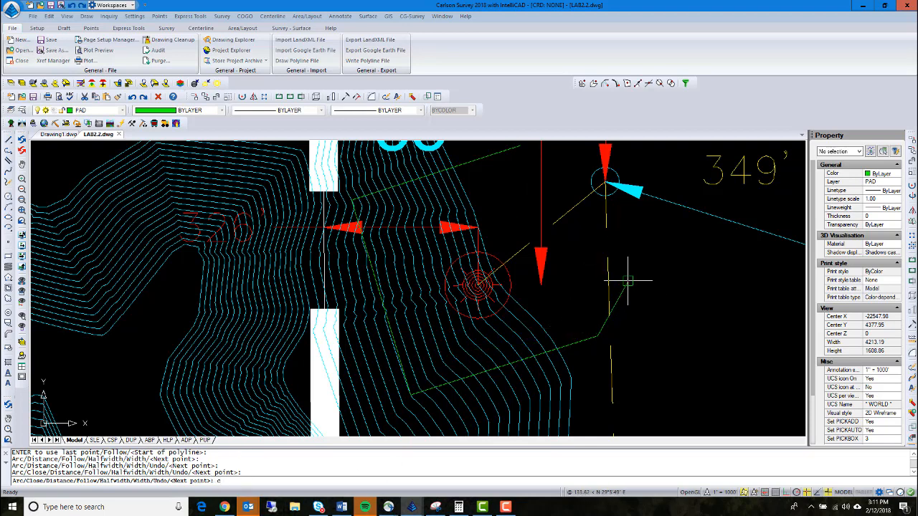
{"action": "key", "text": "Return"}
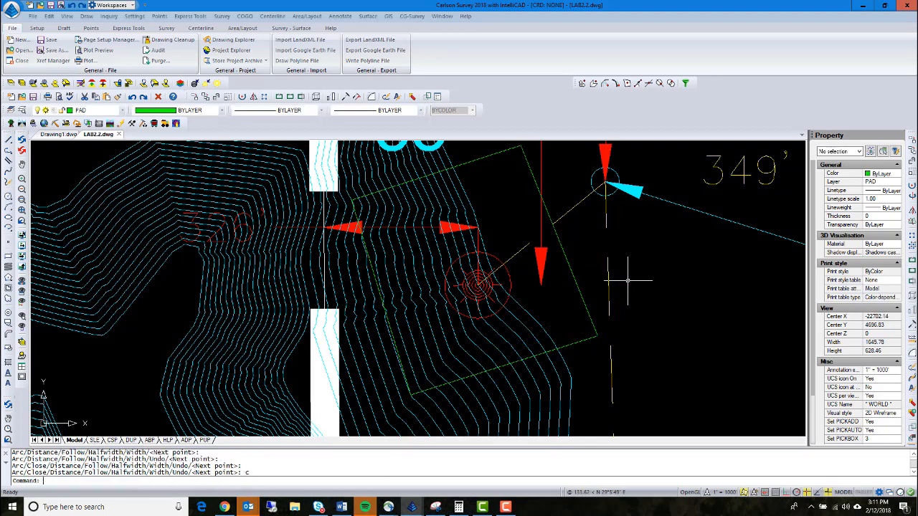
{"action": "left_click", "coordinate": [579, 293]}
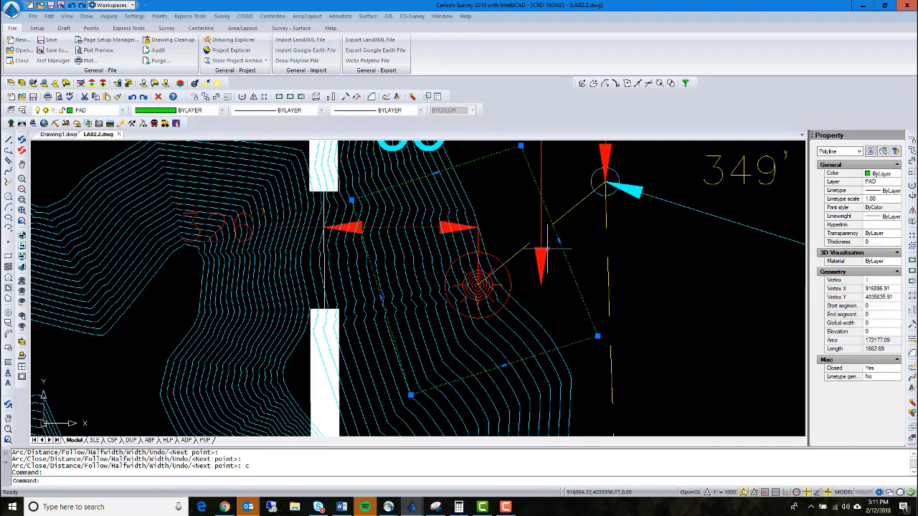
{"action": "key", "text": "Escape"}
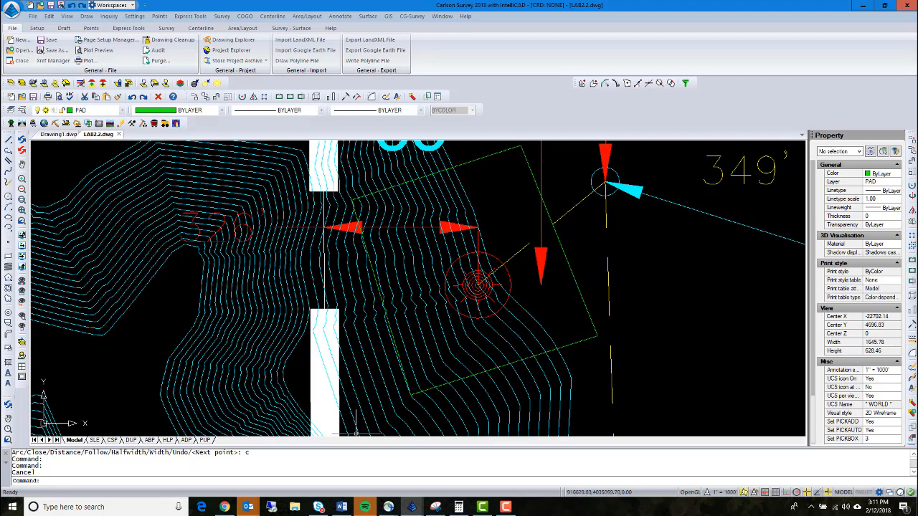
{"action": "left_click", "coordinate": [297, 482]}
{"action": "type", "text": "RE"}
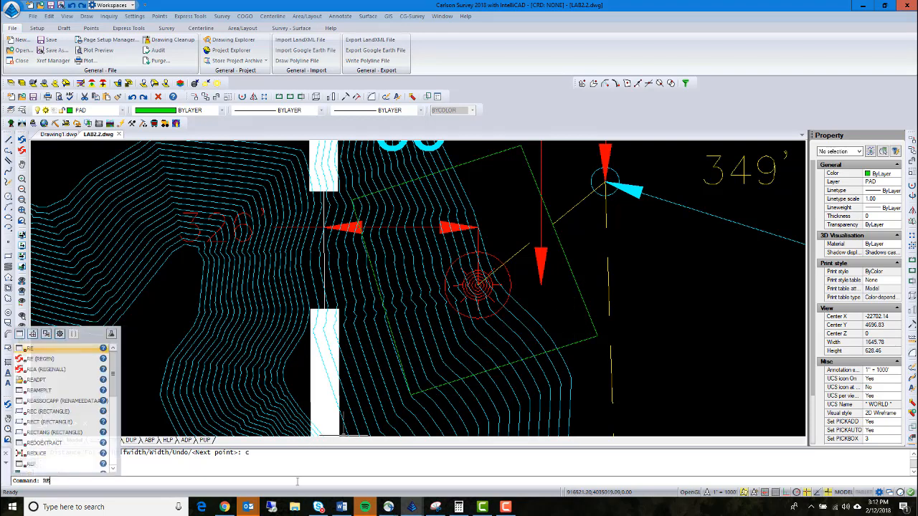
{"action": "type", "text": "tangl"}
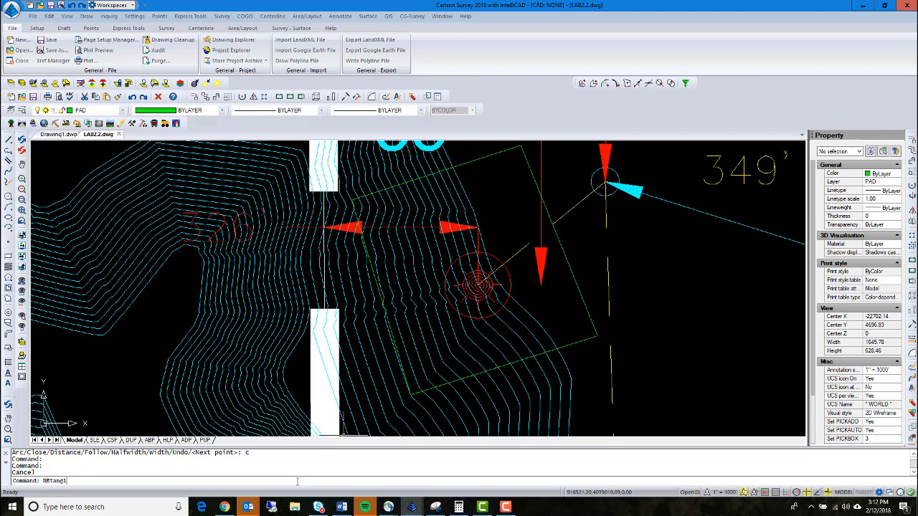
{"action": "type", "text": "e"}
{"action": "key", "text": "Return"}
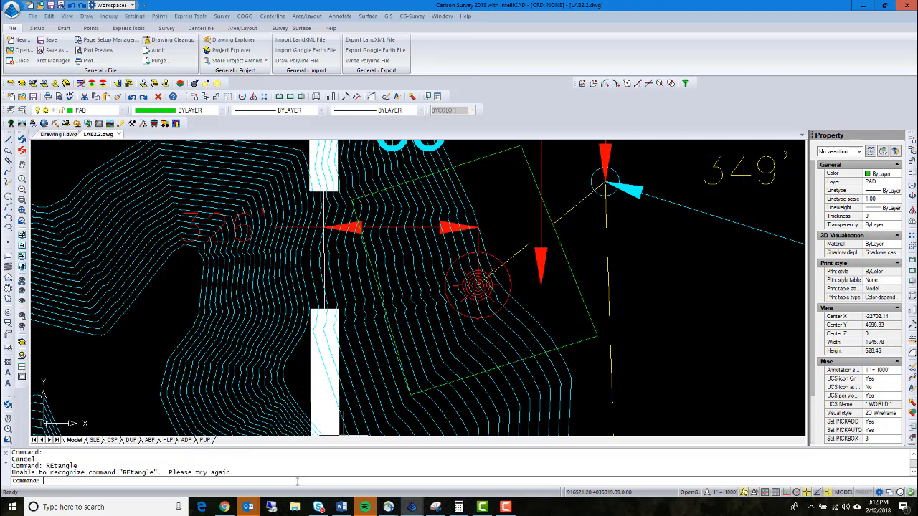
{"action": "type", "text": "RECTANG"}
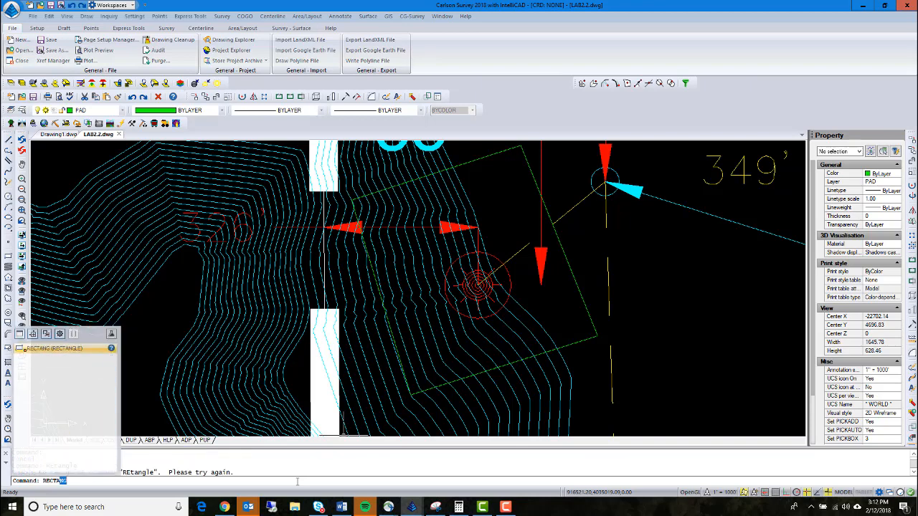
{"action": "type", "text": "LE"}
{"action": "key", "text": "Return"}
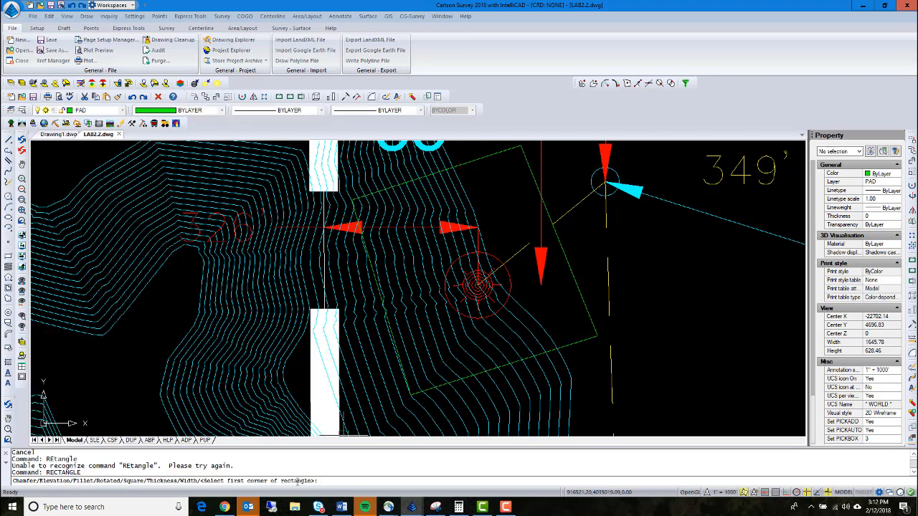
{"action": "left_click", "coordinate": [515, 184]}
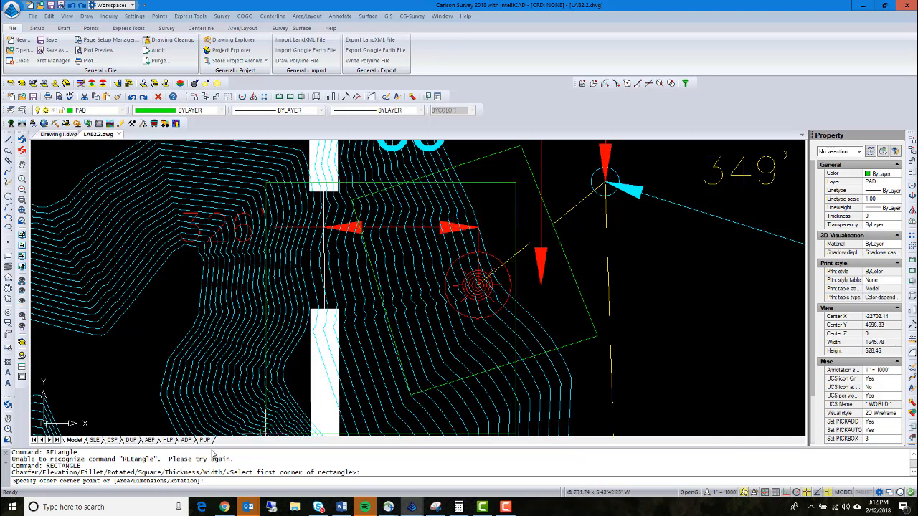
{"action": "type", "text": "d"}
{"action": "key", "text": "Return"}
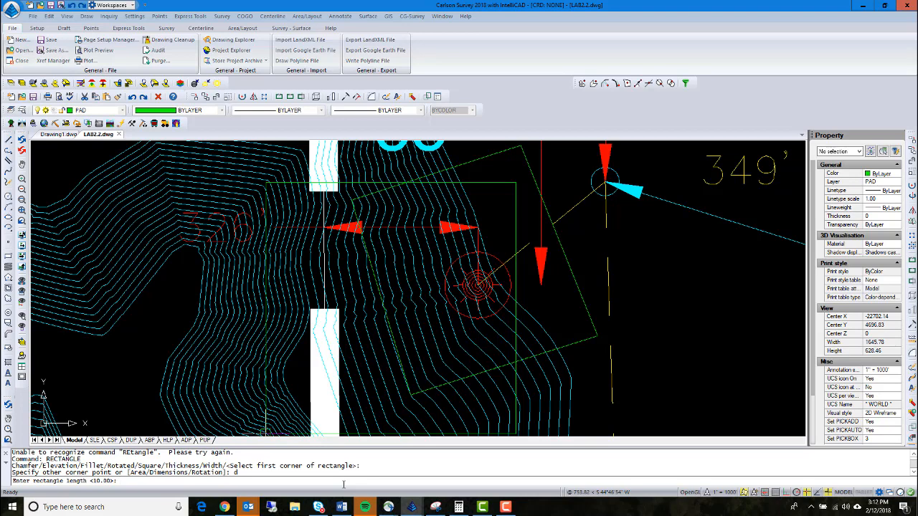
{"action": "type", "text": "466"}
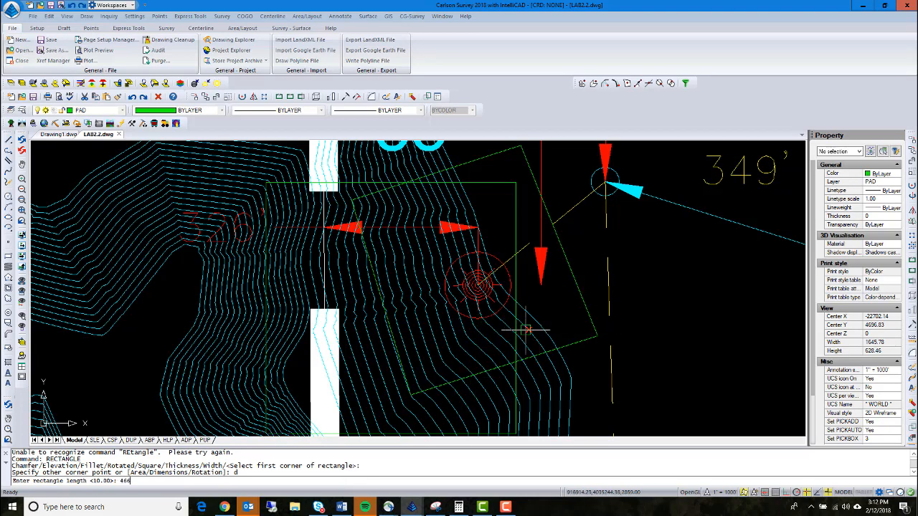
{"action": "key", "text": "Escape"}
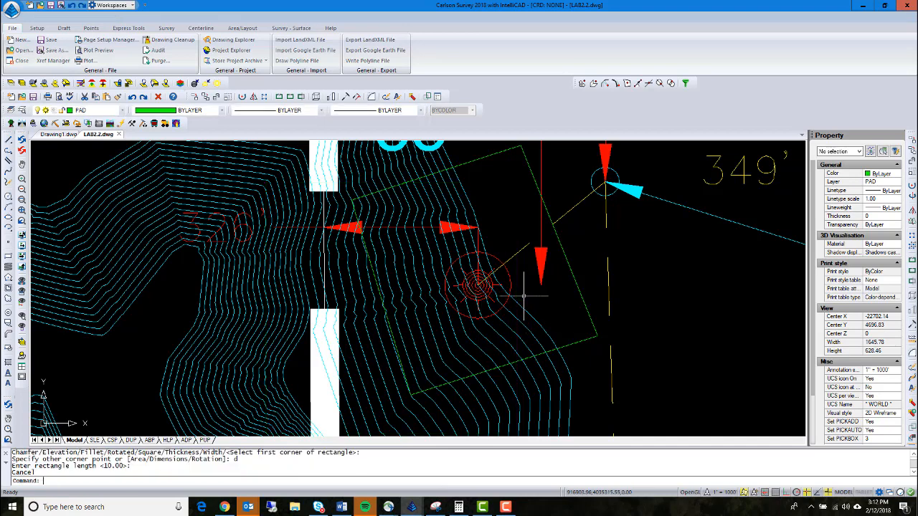
{"action": "key", "text": "Escape"}
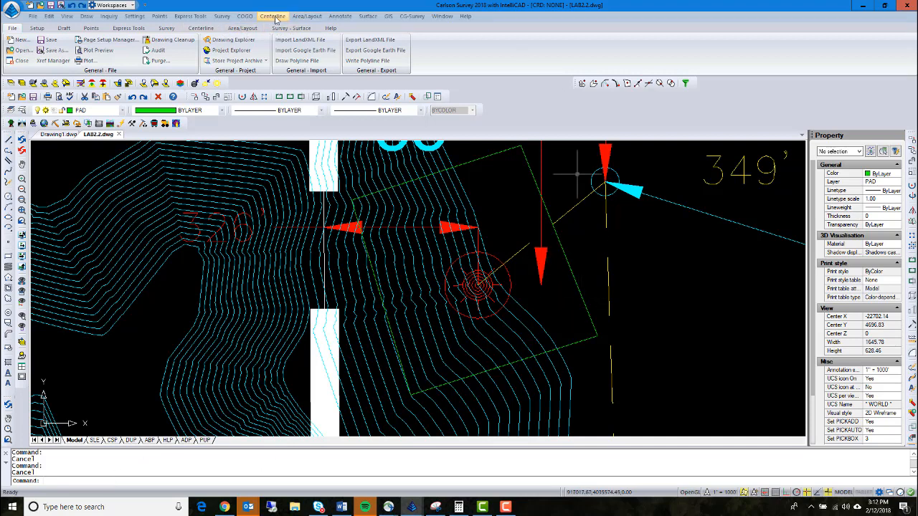
- Start Design Pad Template with its default settings on the closed pad polyline, using wellpad.tin as the slope target surface
{"action": "left_click", "coordinate": [374, 18]}
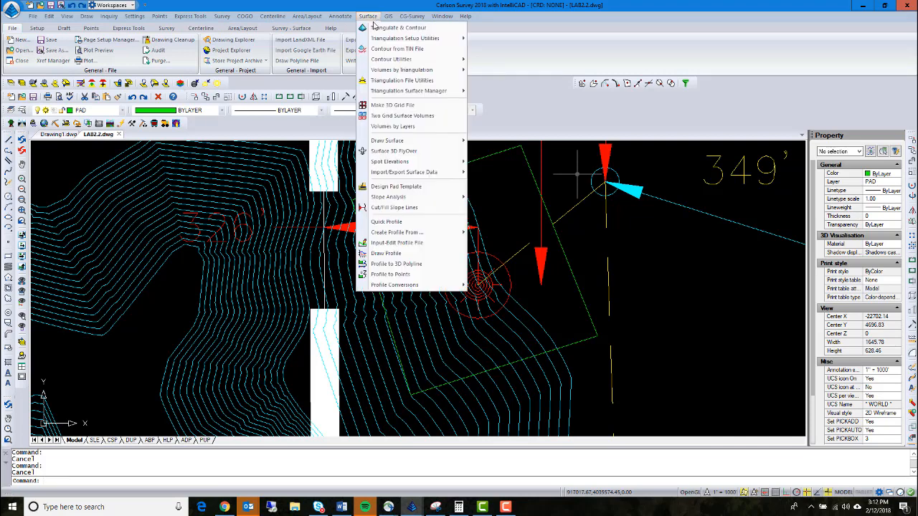
{"action": "left_click", "coordinate": [398, 187]}
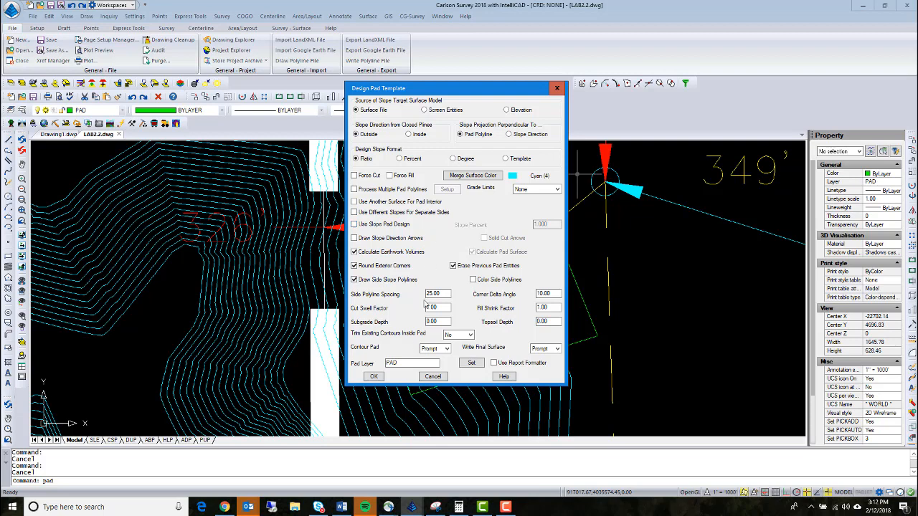
{"action": "left_click", "coordinate": [374, 377]}
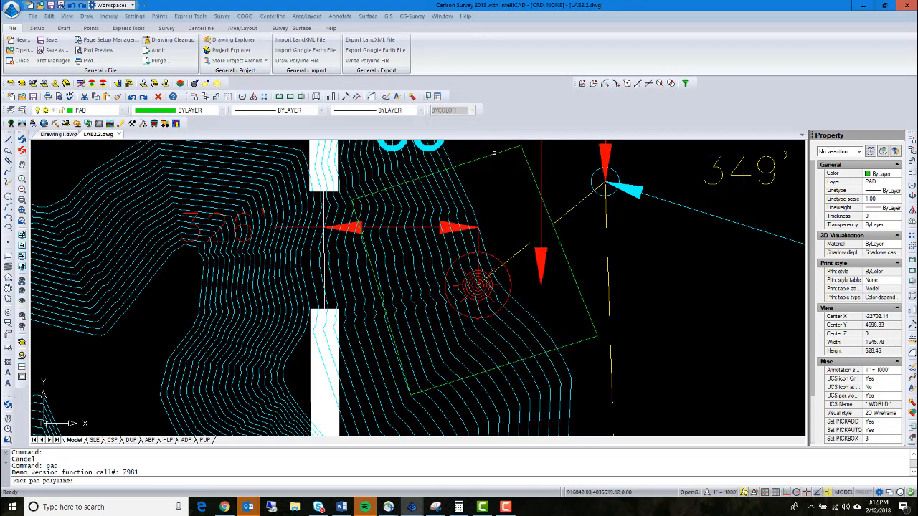
{"action": "left_click", "coordinate": [493, 153]}
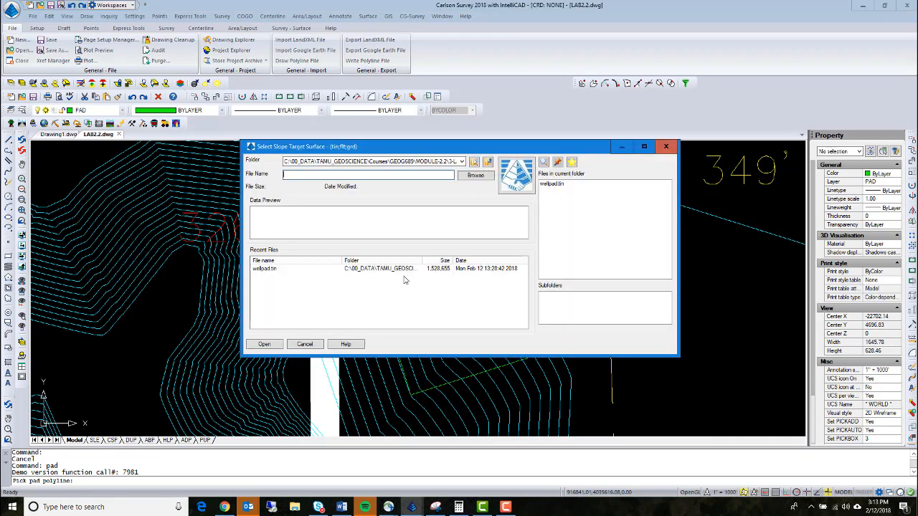
{"action": "left_click", "coordinate": [551, 185]}
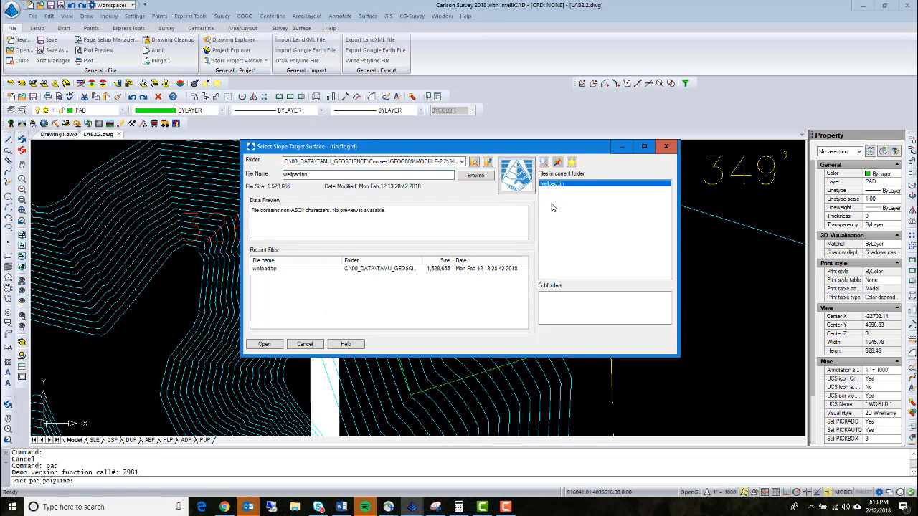
{"action": "left_click", "coordinate": [264, 345]}
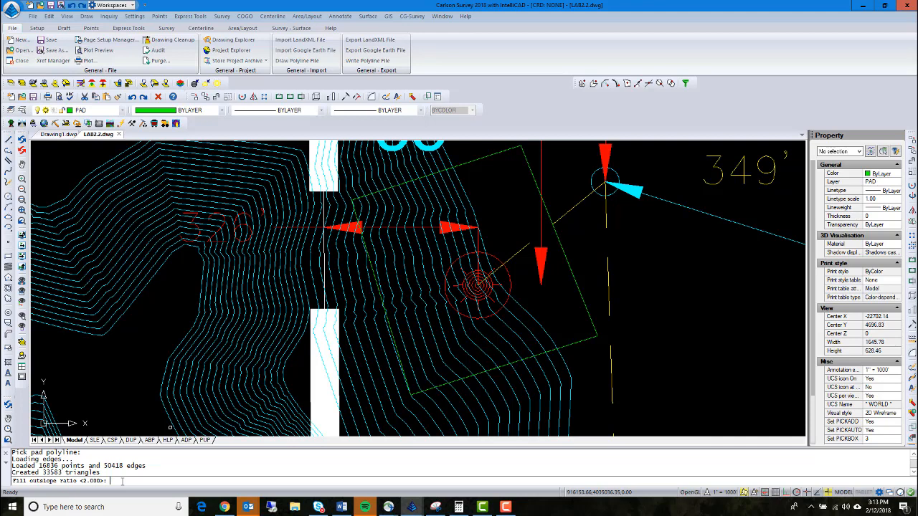
- Design the pad with fill and cut outslope ratios of 2.000 at elevation 2850, and dismiss the pad report
{"action": "key", "text": "Return"}
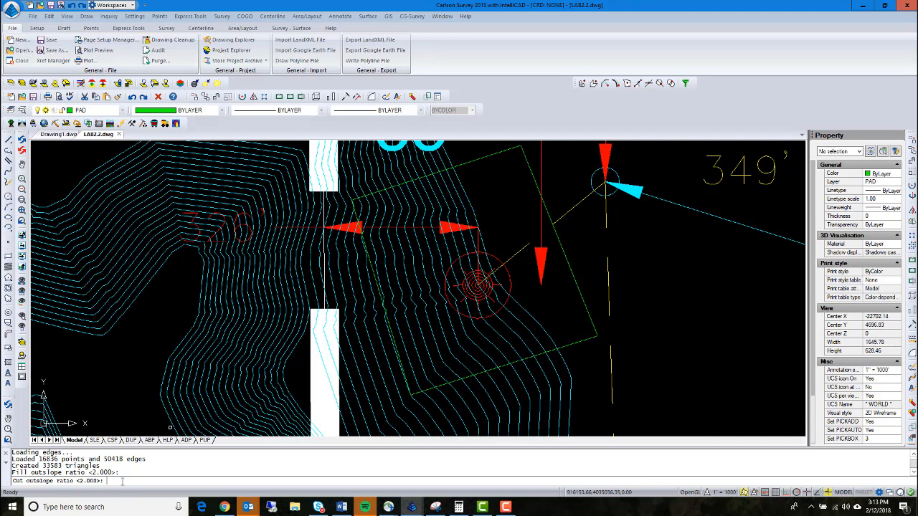
{"action": "key", "text": "Return"}
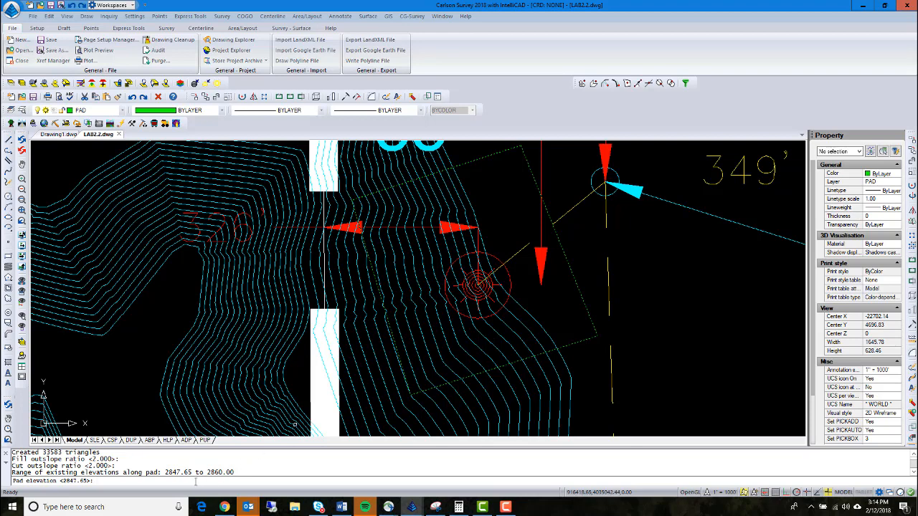
{"action": "type", "text": "2850"}
{"action": "key", "text": "Return"}
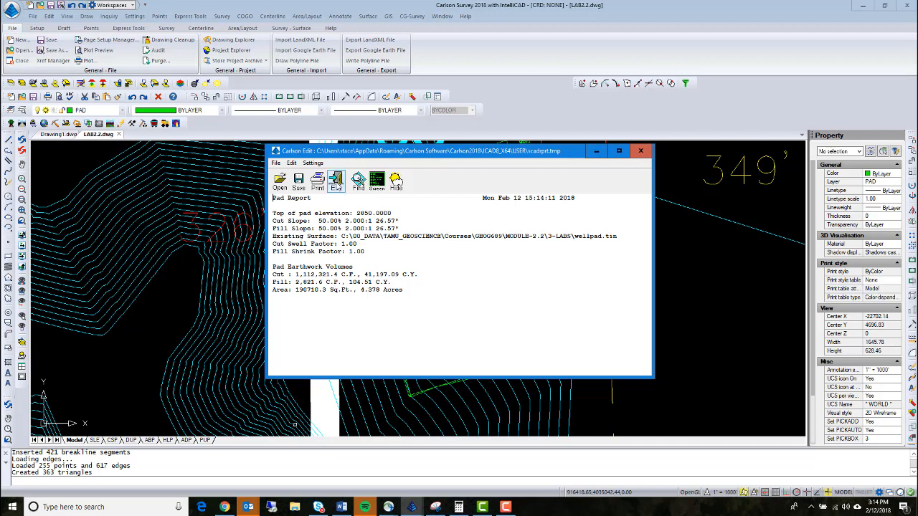
{"action": "left_click", "coordinate": [343, 186]}
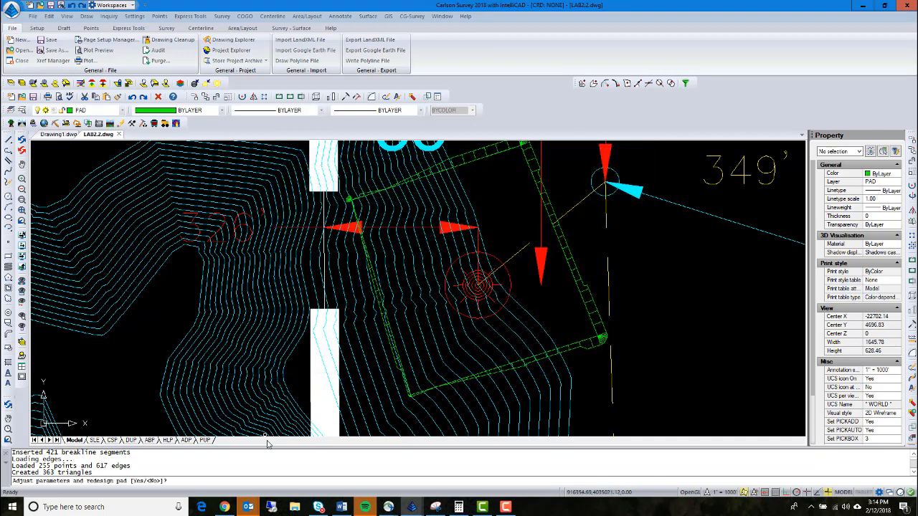
- Redesign the pad with balanced cut and fill at a balance tolerance of 0 CY, dismiss the report, and decline further redesign
{"action": "type", "text": "yes"}
{"action": "key", "text": "Return"}
{"action": "type", "text": "y"}
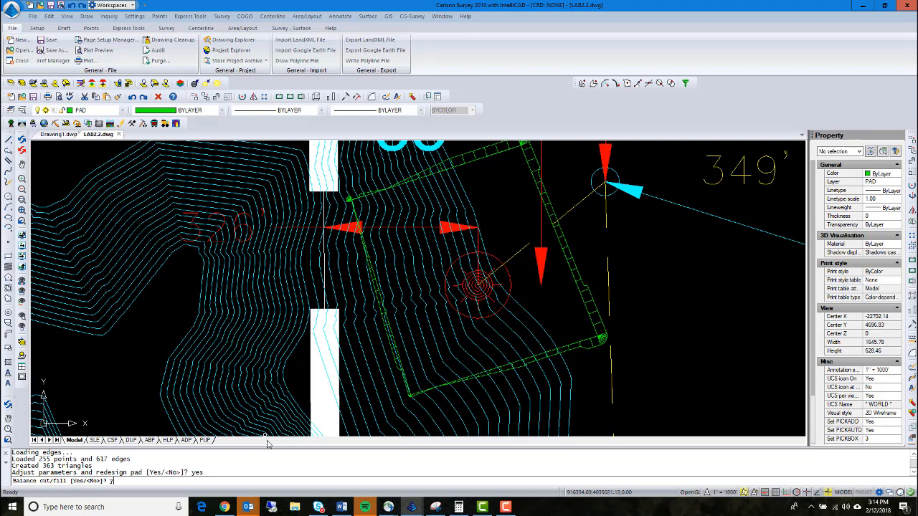
{"action": "type", "text": "es"}
{"action": "key", "text": "Return"}
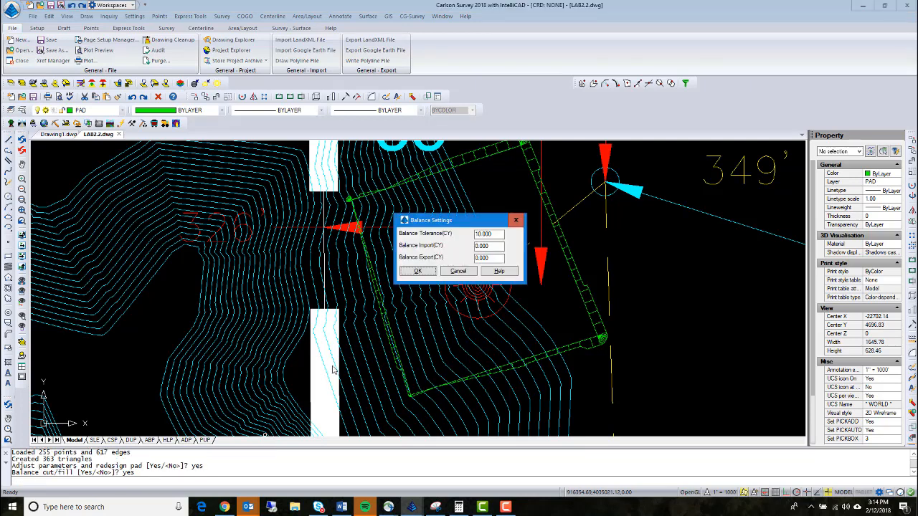
{"action": "left_click_drag", "start_coordinate": [494, 235], "coordinate": [471, 241]}
{"action": "type", "text": "0"}
{"action": "left_click", "coordinate": [418, 271]}
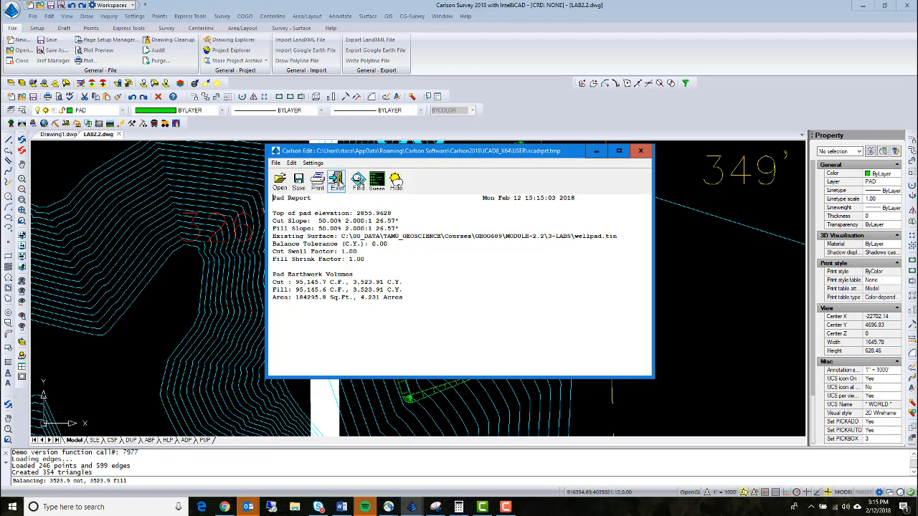
{"action": "left_click", "coordinate": [336, 182]}
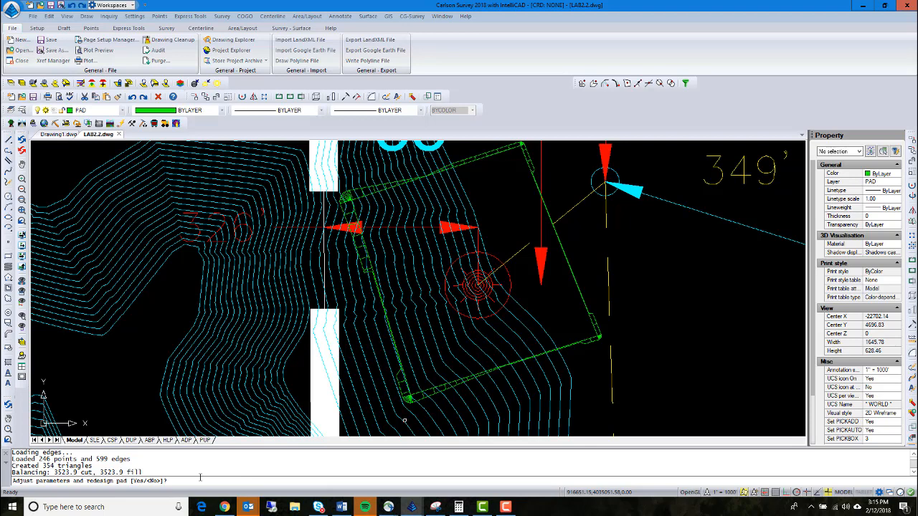
{"action": "type", "text": "no"}
{"action": "key", "text": "Return"}
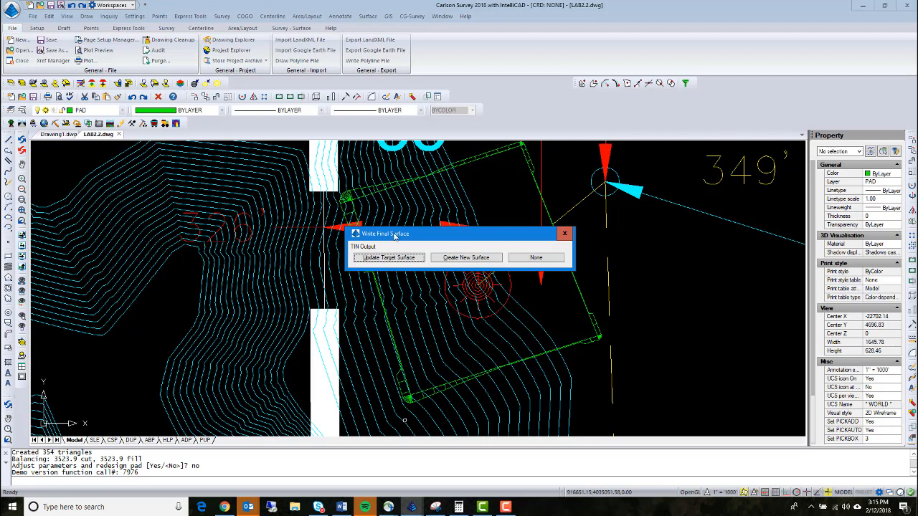
- Update the target surface with the pad design and contour the pad on layer CTR at a 1.00 interval
{"action": "left_click", "coordinate": [389, 257]}
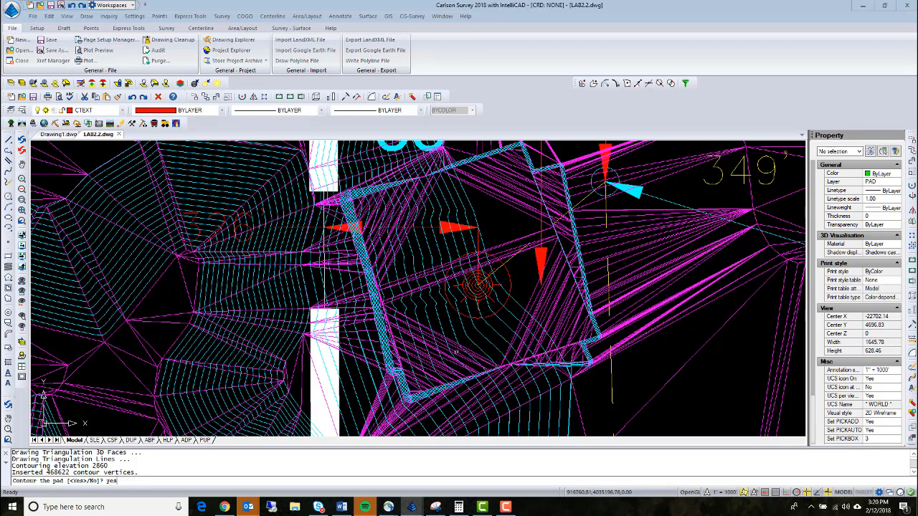
{"action": "key", "text": "Return"}
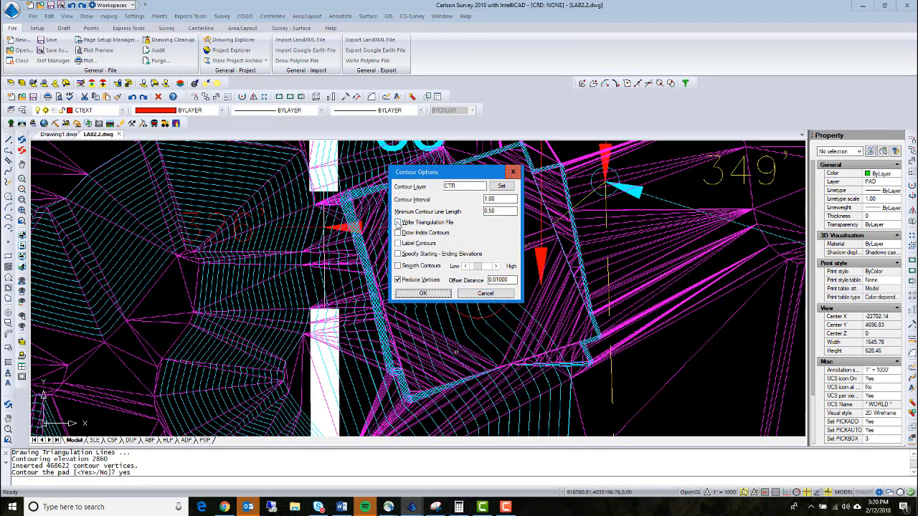
{"action": "left_click", "coordinate": [421, 293]}
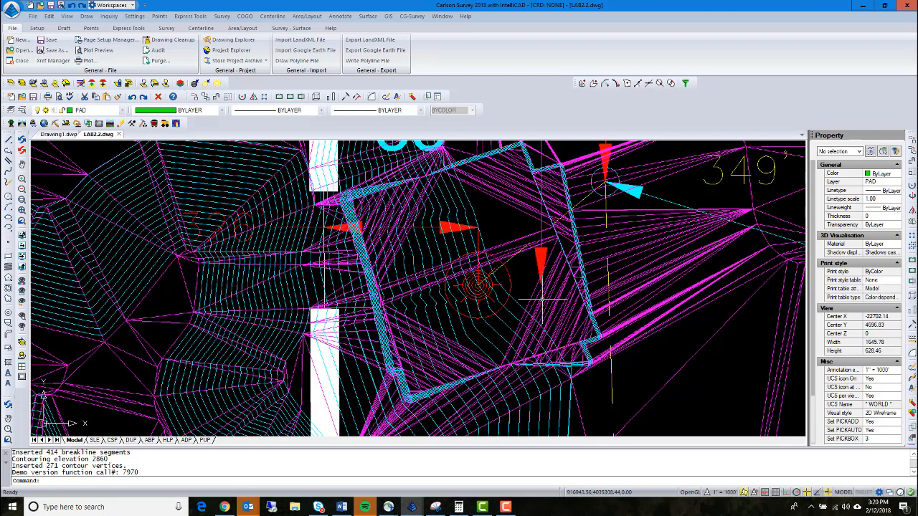
- Freeze the TRI_LINES and TRI_FACE layers by picking the triangulation lines and faces over the pad
{"action": "left_click", "coordinate": [33, 84]}
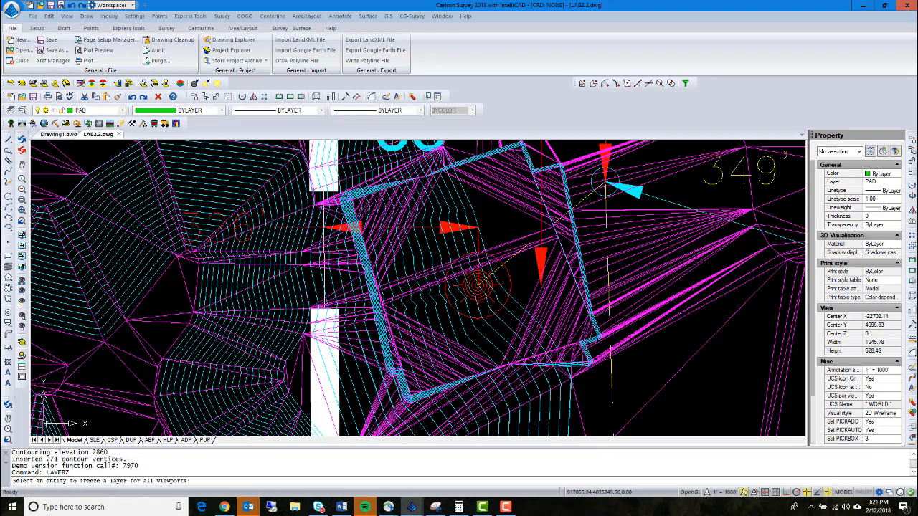
{"action": "left_click", "coordinate": [555, 318]}
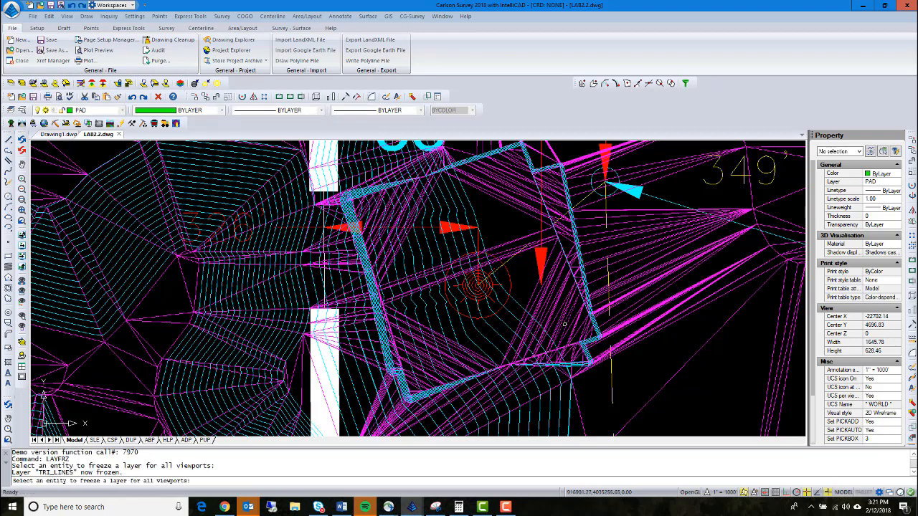
{"action": "left_click", "coordinate": [560, 324]}
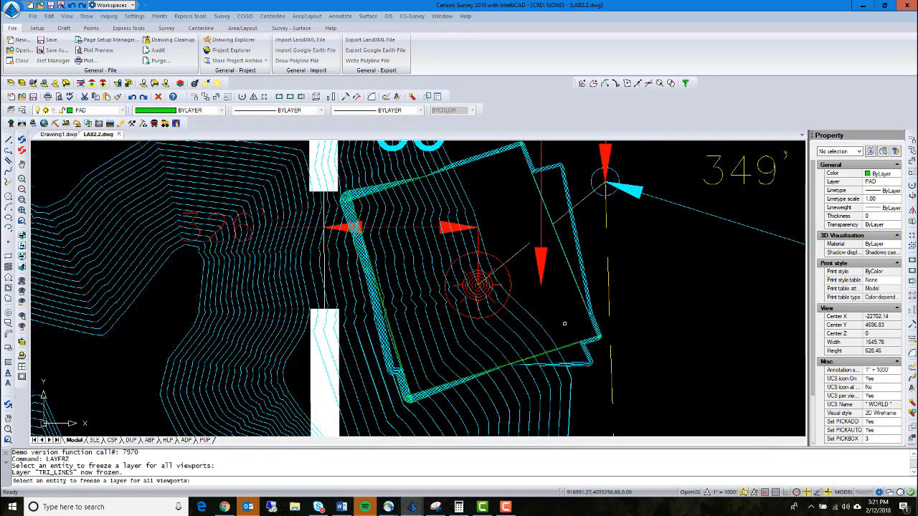
{"action": "key", "text": "Escape"}
- Delete the group of existing contour lines that cross the pad interior through the well symbol
{"action": "left_click", "coordinate": [466, 191]}
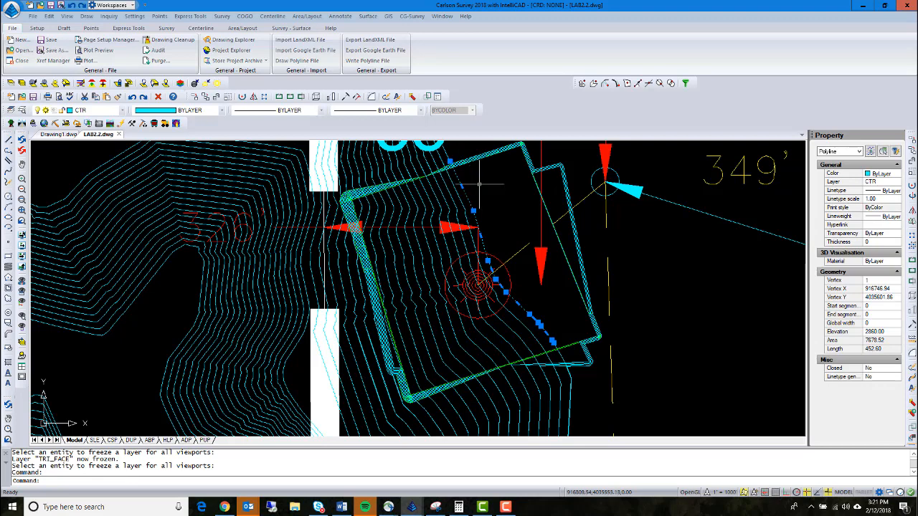
{"action": "key", "text": "Escape"}
{"action": "left_click", "coordinate": [480, 176]}
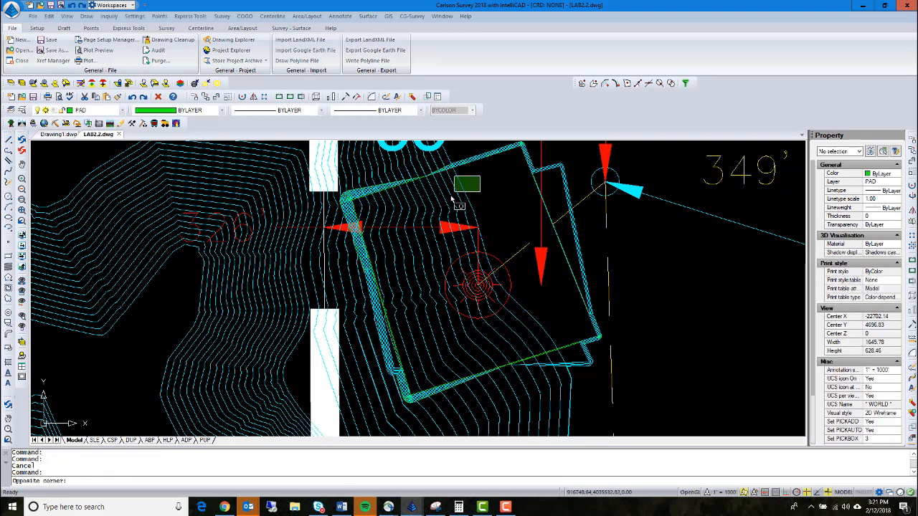
{"action": "left_click", "coordinate": [441, 208]}
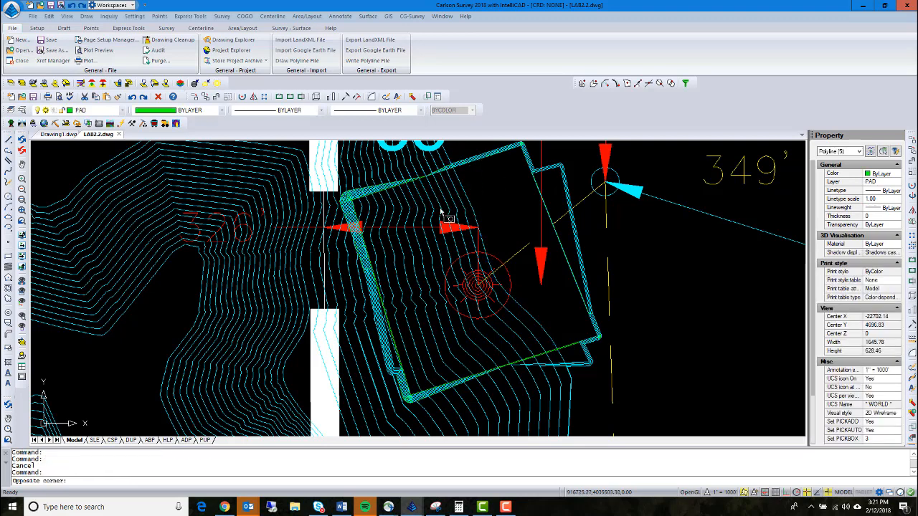
{"action": "left_click", "coordinate": [504, 210]}
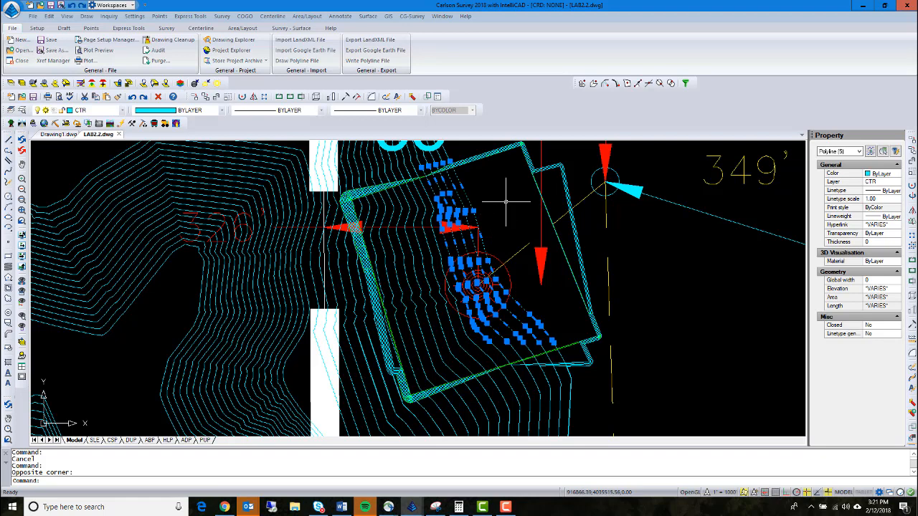
{"action": "key", "text": "Delete"}
- Delete the contour lines crossing the pad's western half, from the well symbol over to its west edge
{"action": "left_click", "coordinate": [456, 199]}
{"action": "left_click", "coordinate": [392, 224]}
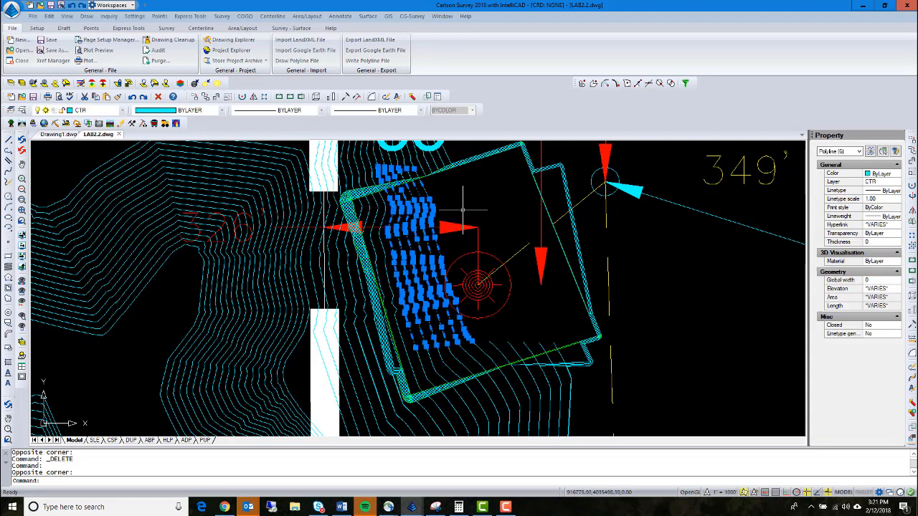
{"action": "key", "text": "Delete"}
{"action": "left_click", "coordinate": [407, 210]}
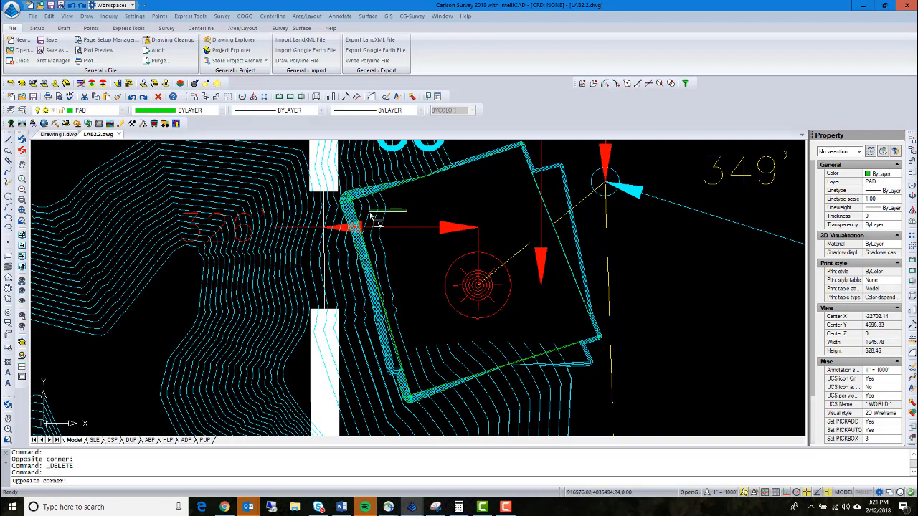
{"action": "left_click", "coordinate": [360, 213]}
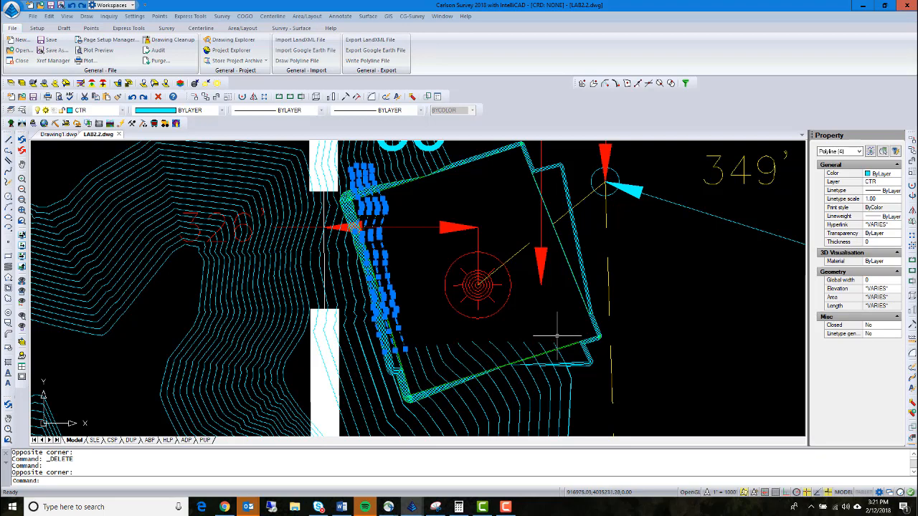
{"action": "key", "text": "Delete"}
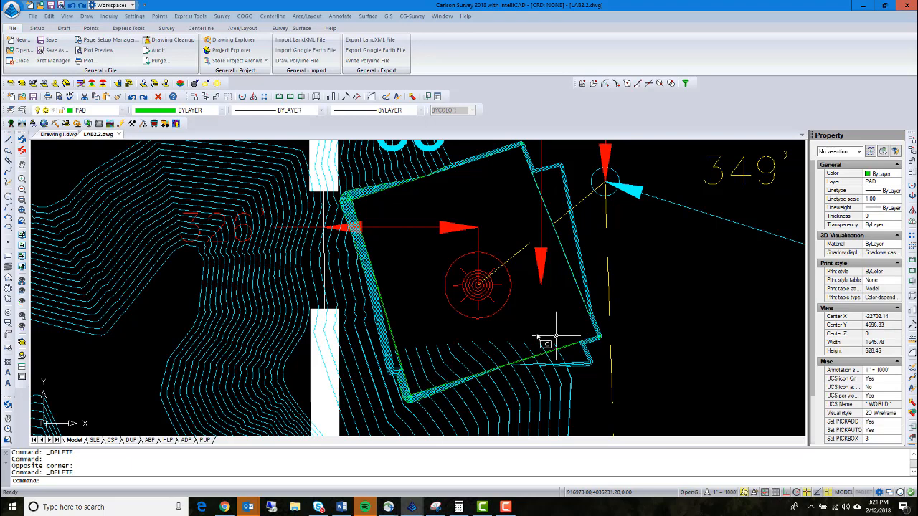
- Delete the leftover contour ends inside the pad along its southern edge
{"action": "left_click", "coordinate": [556, 335]}
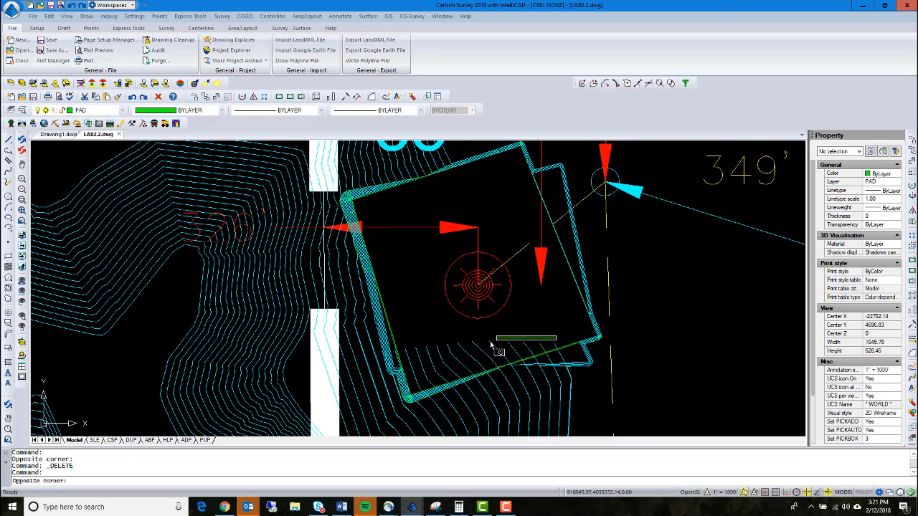
{"action": "left_click", "coordinate": [435, 352]}
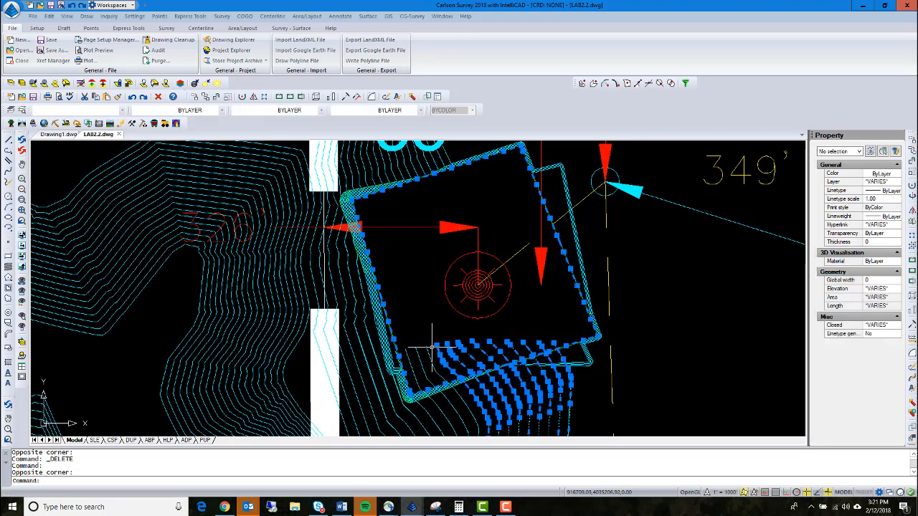
{"action": "key", "text": "Escape"}
{"action": "left_click", "coordinate": [449, 346]}
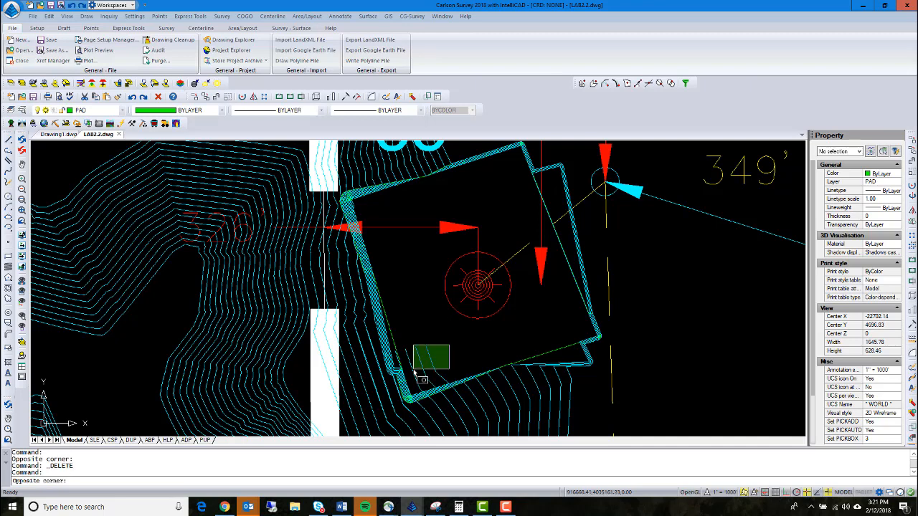
{"action": "left_click", "coordinate": [415, 369]}
{"action": "key", "text": "Delete"}
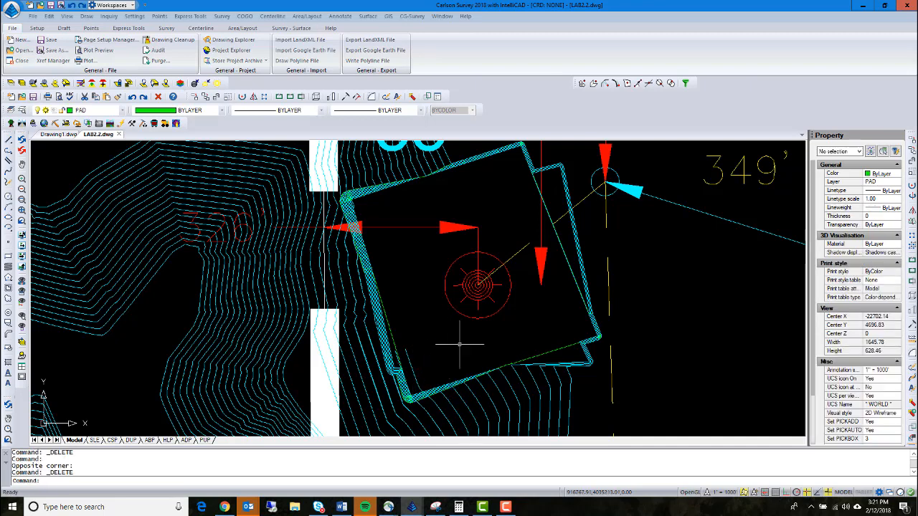
- Delete the last stray contour line inside the pad's southwest corner
{"action": "scroll", "coordinate": [467, 337], "scroll_direction": "down", "scroll_amount": 2}
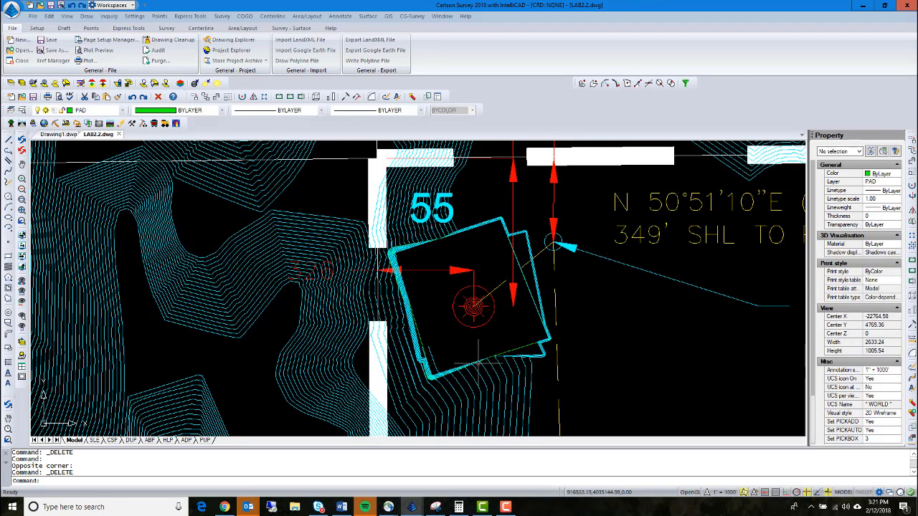
{"action": "scroll", "coordinate": [467, 342], "scroll_direction": "down", "scroll_amount": 2}
{"action": "scroll", "coordinate": [441, 378], "scroll_direction": "up", "scroll_amount": 4}
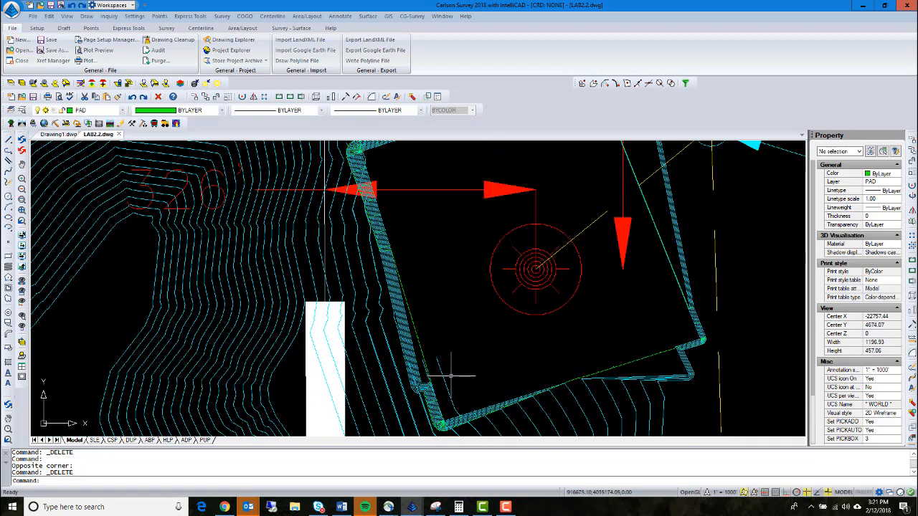
{"action": "left_click", "coordinate": [443, 376]}
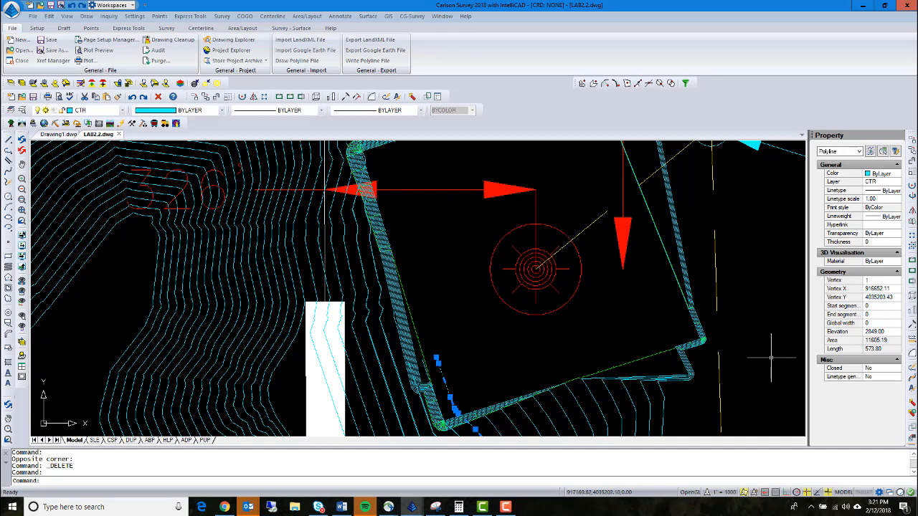
{"action": "key", "text": "Delete"}
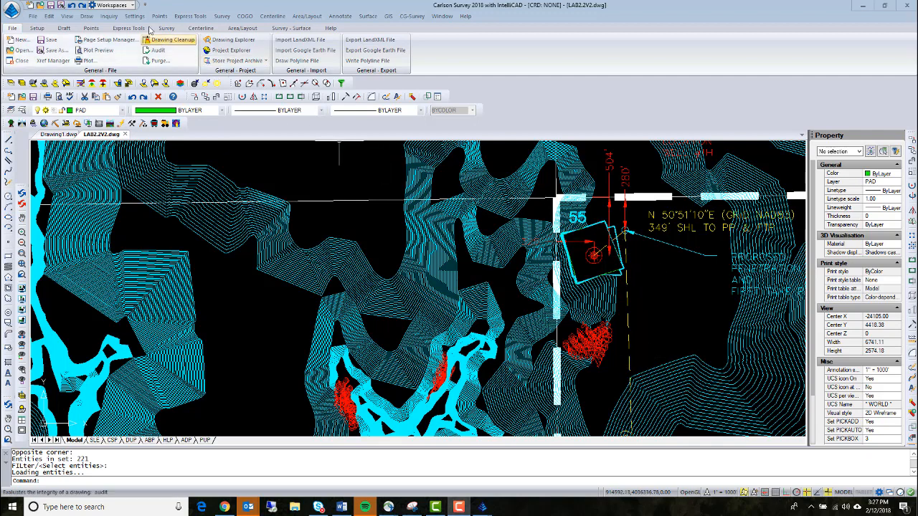
- Open the pad, its surrounding contours and nearby section lines from the drawing in the 3D Viewer
{"action": "left_click", "coordinate": [65, 16]}
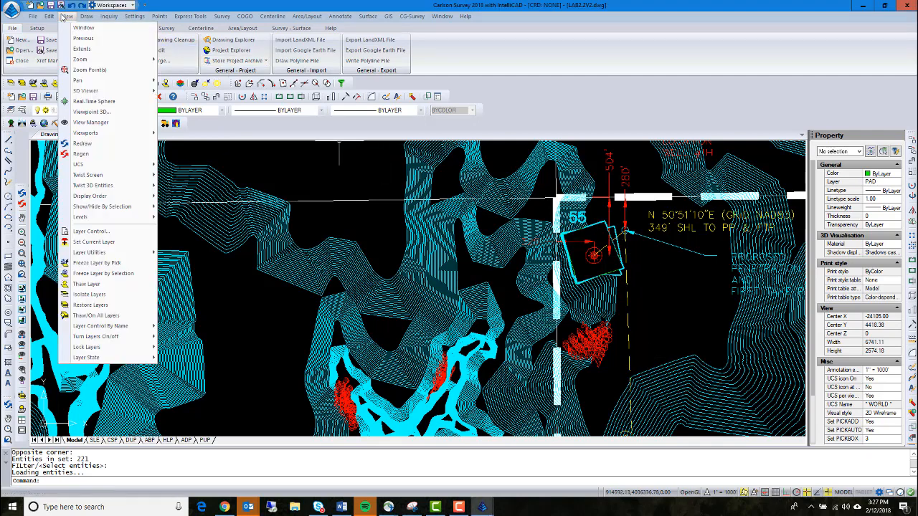
{"action": "mouse_move", "coordinate": [78, 92]}
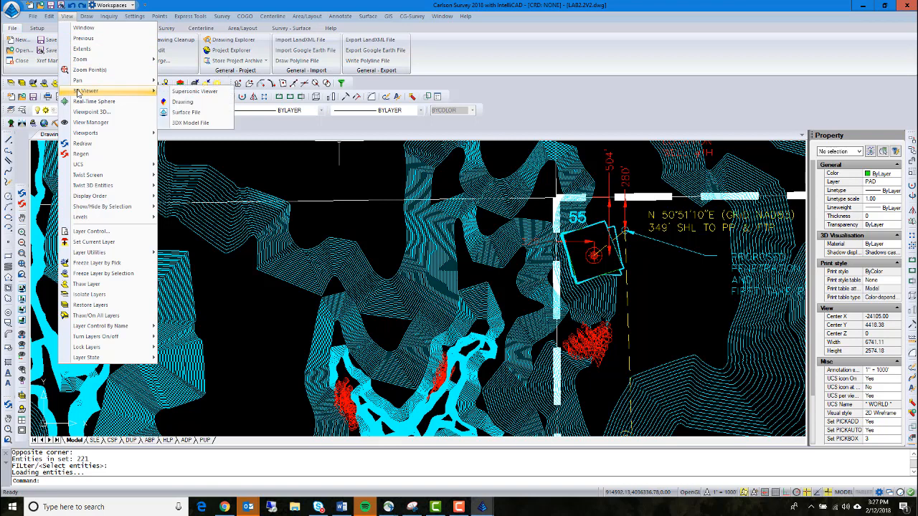
{"action": "left_click", "coordinate": [190, 105]}
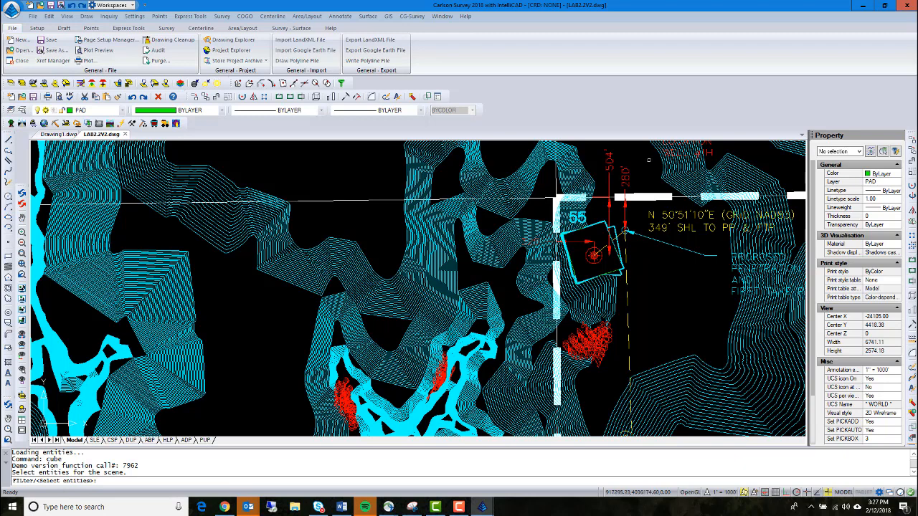
{"action": "left_click", "coordinate": [650, 159]}
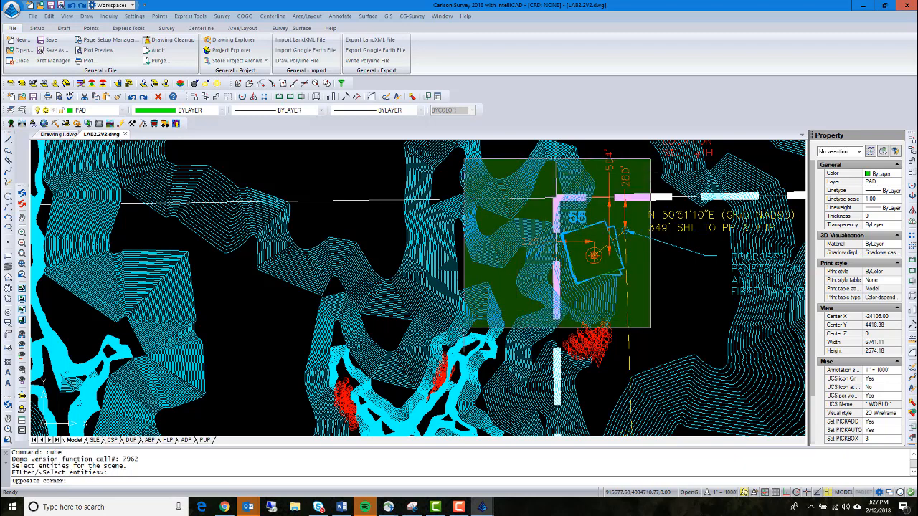
{"action": "left_click", "coordinate": [464, 328]}
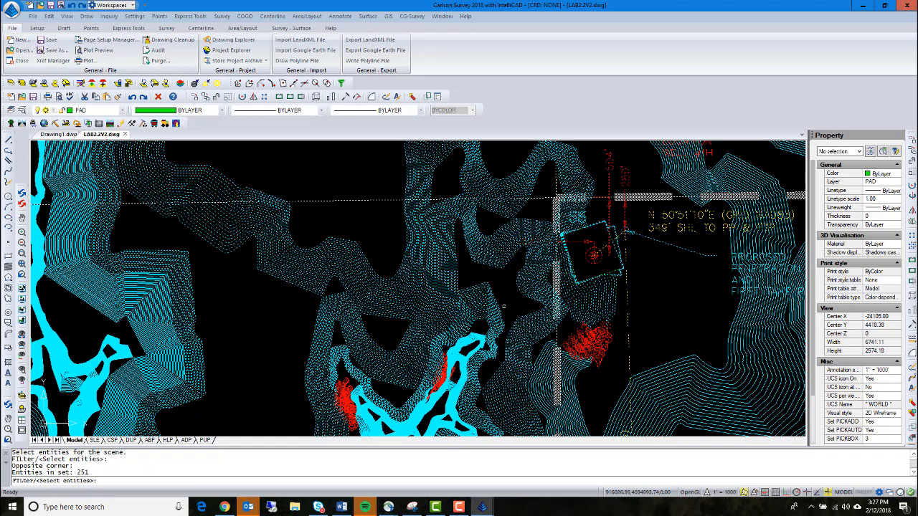
{"action": "key", "text": "Return"}
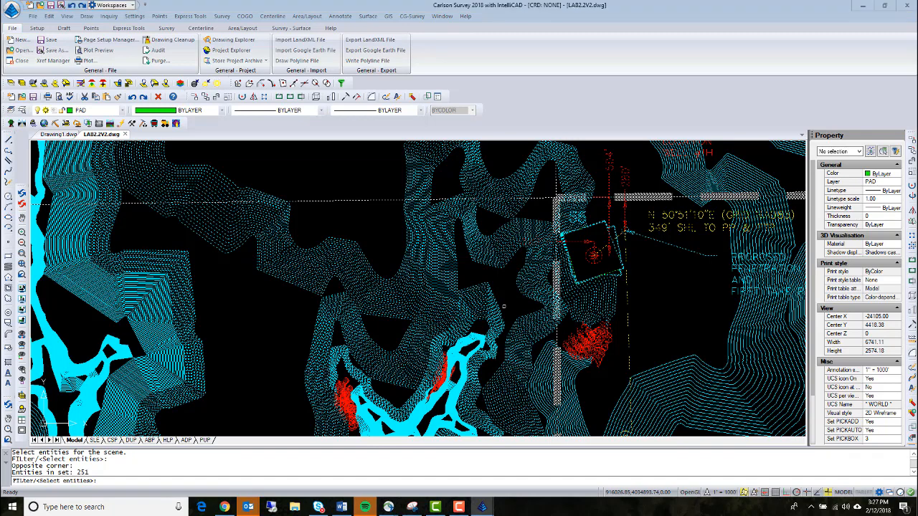
{"action": "key", "text": "Return"}
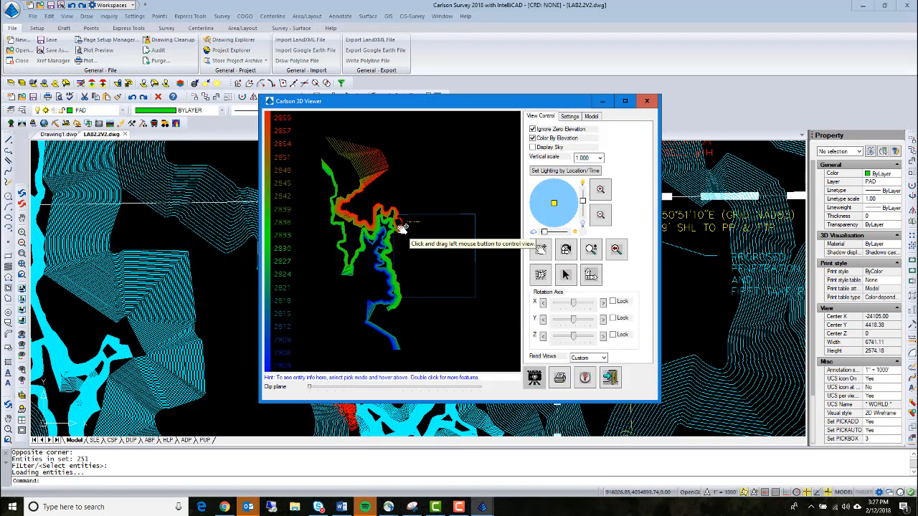
- Turn Color By Elevation off and back on, and examine the well pad and its surrounding contours up close
{"action": "scroll", "coordinate": [396, 223], "scroll_direction": "up", "scroll_amount": 1}
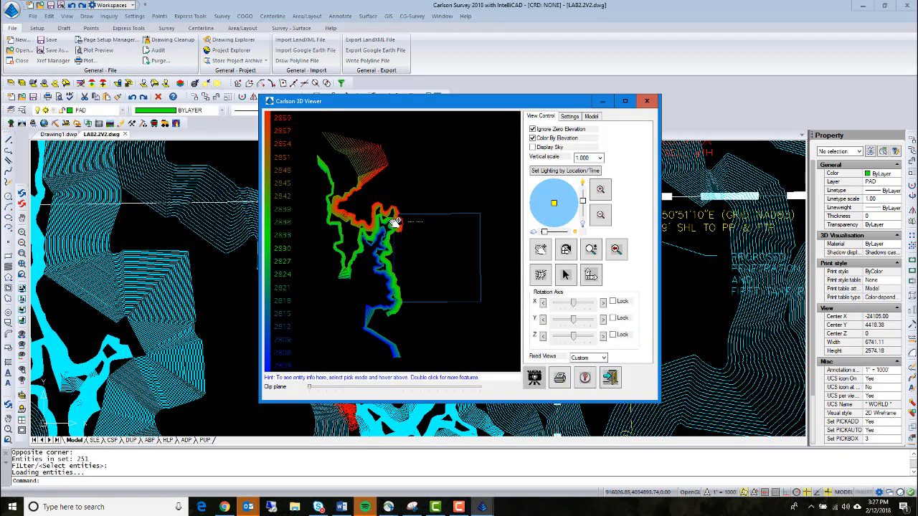
{"action": "left_click", "coordinate": [534, 138]}
{"action": "left_click", "coordinate": [534, 138]}
{"action": "scroll", "coordinate": [399, 223], "scroll_direction": "up", "scroll_amount": 2}
{"action": "scroll", "coordinate": [399, 222], "scroll_direction": "up", "scroll_amount": 5}
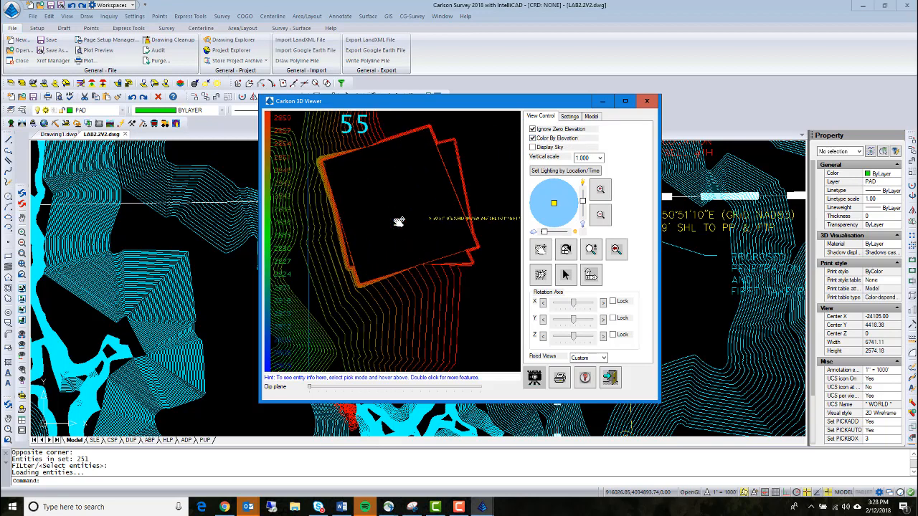
{"action": "scroll", "coordinate": [399, 222], "scroll_direction": "down", "scroll_amount": 1}
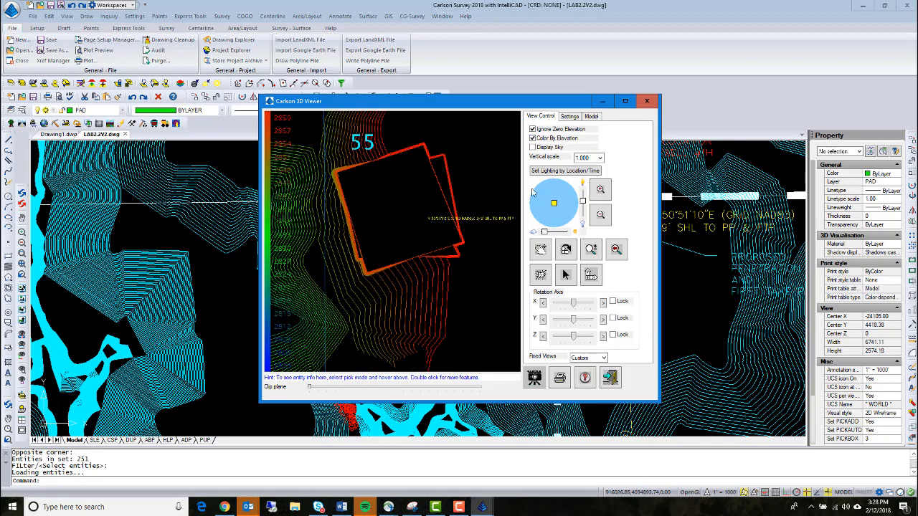
- Set the 3D view's vertical scale to 4.000 and tilt the scene to examine the pad's side slopes
{"action": "left_click", "coordinate": [598, 157]}
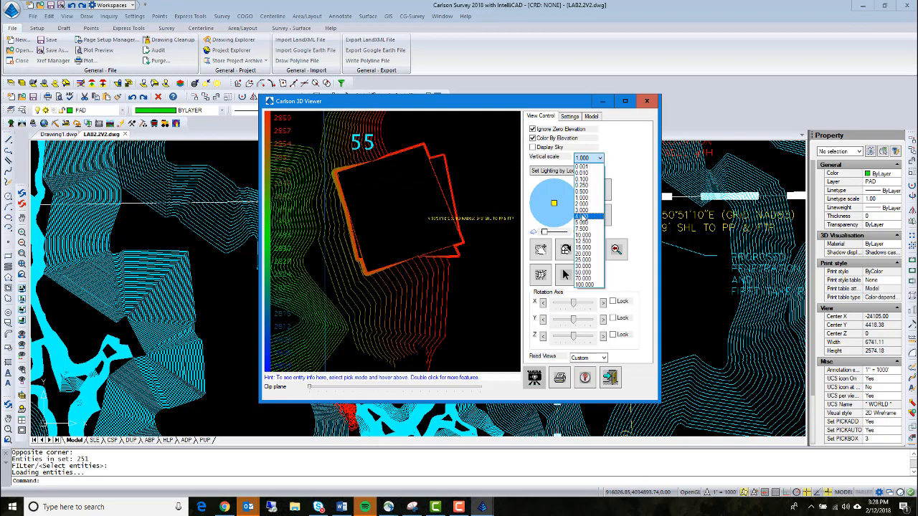
{"action": "left_click", "coordinate": [584, 216]}
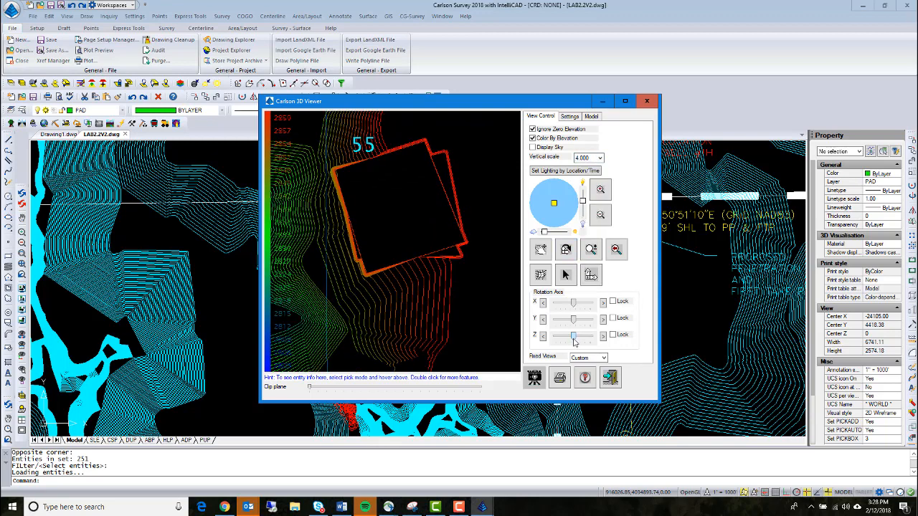
{"action": "mouse_move", "coordinate": [573, 337]}
{"action": "left_mouse_down"}
{"action": "mouse_move", "coordinate": [573, 307]}
{"action": "mouse_move", "coordinate": [566, 307]}
{"action": "mouse_move", "coordinate": [572, 337]}
{"action": "mouse_move", "coordinate": [573, 323]}
{"action": "left_mouse_up"}
{"action": "scroll", "coordinate": [399, 231], "scroll_direction": "up", "scroll_amount": 5}
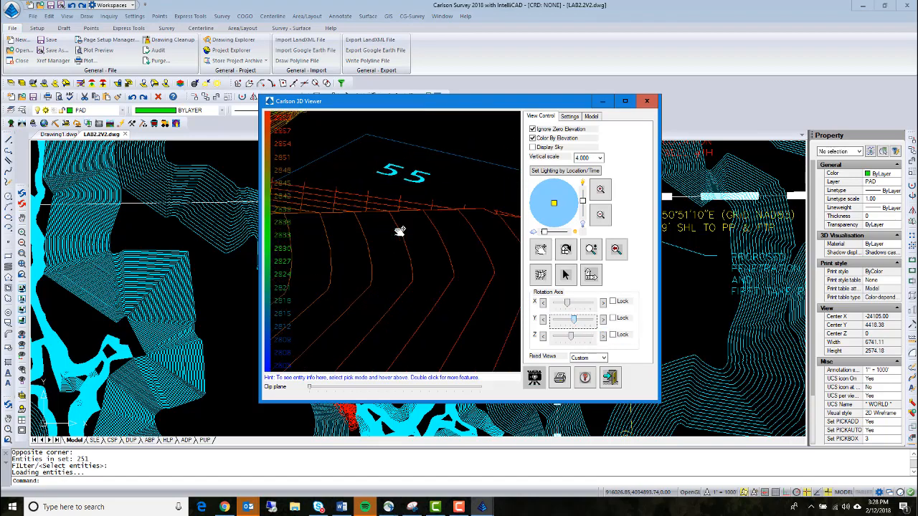
- Examine the well pad's corners and side slopes in the 3D view, from its west edge across to its east end
{"action": "scroll", "coordinate": [400, 230], "scroll_direction": "down", "scroll_amount": 3}
{"action": "left_click_drag", "start_coordinate": [374, 254], "coordinate": [334, 281]}
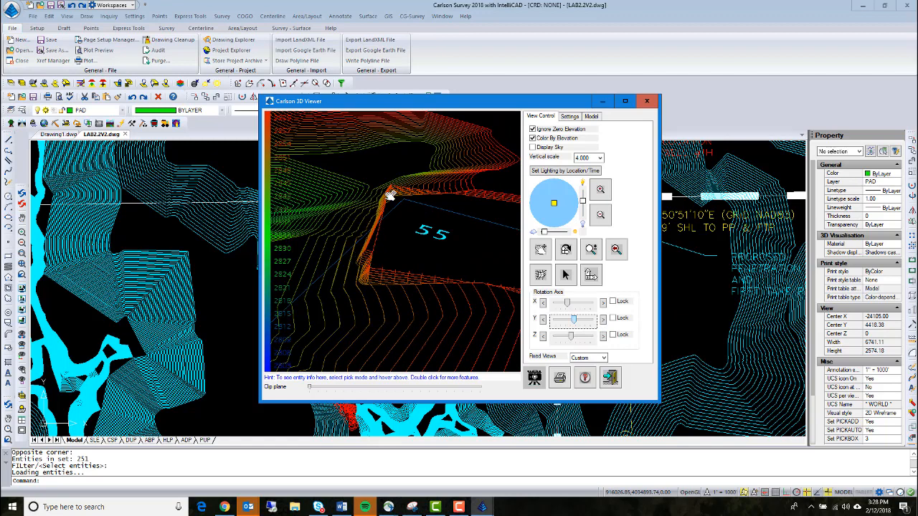
{"action": "left_click_drag", "start_coordinate": [420, 288], "coordinate": [327, 290]}
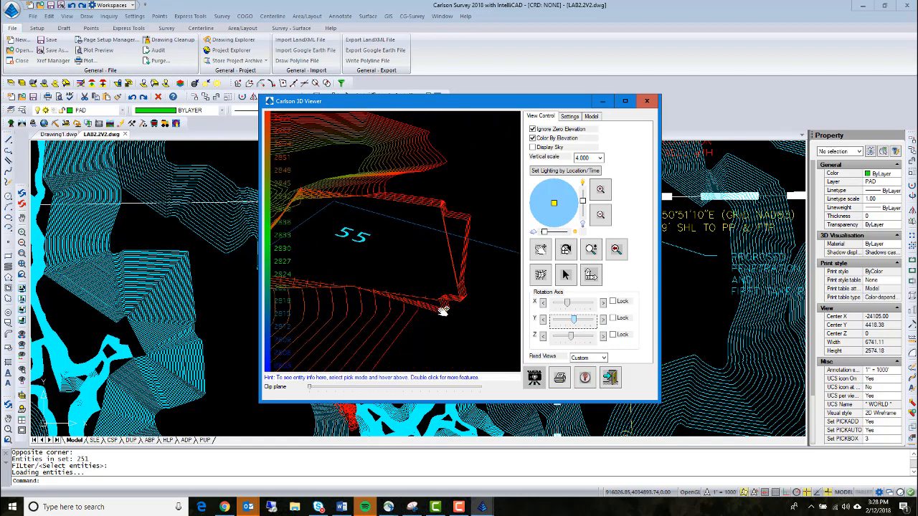
{"action": "left_click_drag", "start_coordinate": [444, 231], "coordinate": [484, 255]}
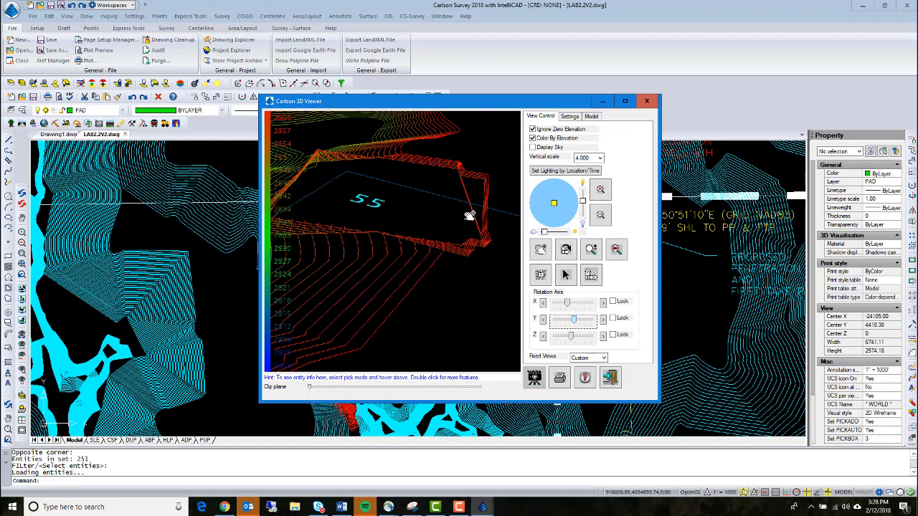
{"action": "left_click_drag", "start_coordinate": [468, 210], "coordinate": [364, 284]}
{"action": "scroll", "coordinate": [374, 319], "scroll_direction": "down", "scroll_amount": 3}
{"action": "scroll", "coordinate": [376, 322], "scroll_direction": "up", "scroll_amount": 7}
{"action": "scroll", "coordinate": [364, 284], "scroll_direction": "down", "scroll_amount": 3}
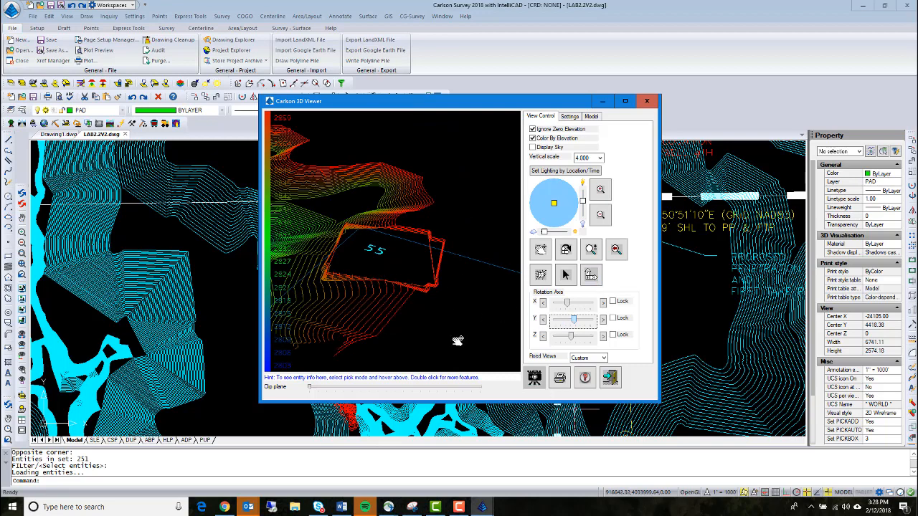
- Examine how the contours meet the pad's south slope and southeast corner in the 3D view, and dismiss the e-mail notification
{"action": "left_click_drag", "start_coordinate": [457, 342], "coordinate": [411, 288]}
{"action": "scroll", "coordinate": [428, 297], "scroll_direction": "up", "scroll_amount": 3}
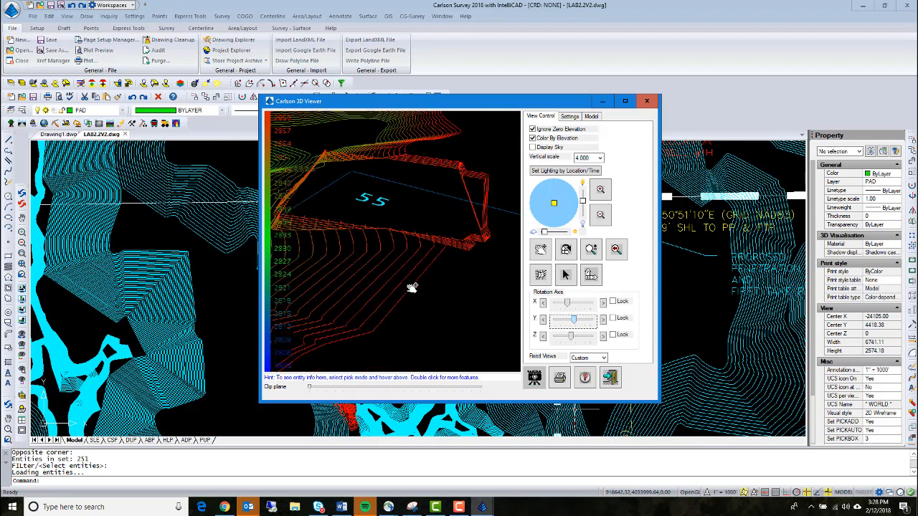
{"action": "scroll", "coordinate": [432, 281], "scroll_direction": "down", "scroll_amount": 3}
{"action": "scroll", "coordinate": [441, 284], "scroll_direction": "up", "scroll_amount": 5}
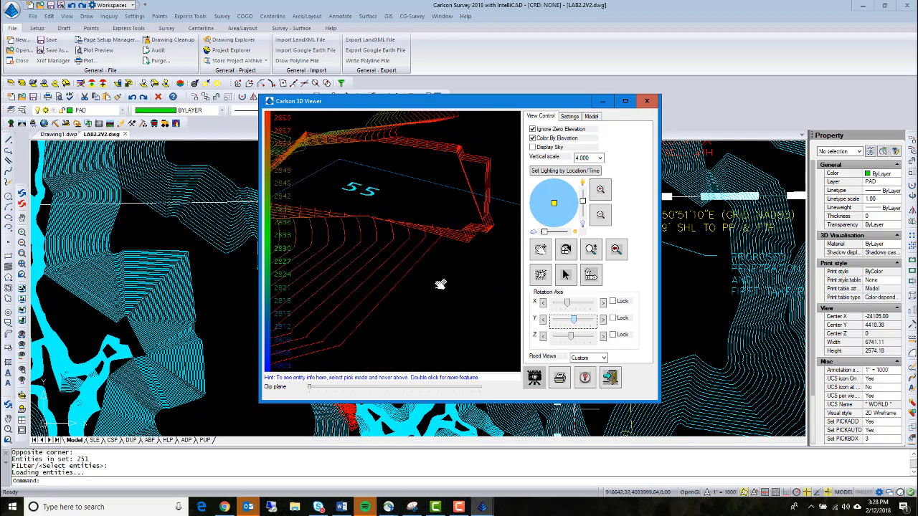
{"action": "scroll", "coordinate": [432, 262], "scroll_direction": "down", "scroll_amount": 3}
{"action": "scroll", "coordinate": [435, 263], "scroll_direction": "up", "scroll_amount": 4}
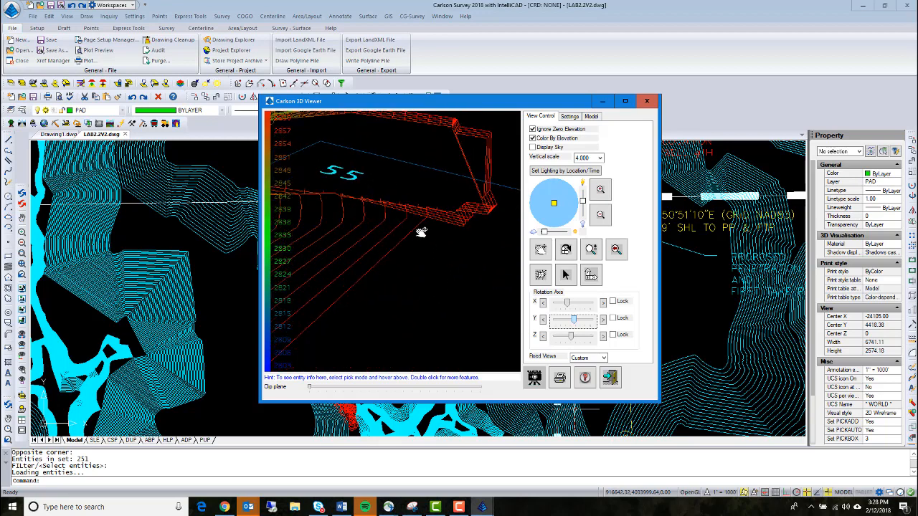
{"action": "left_click_drag", "start_coordinate": [420, 232], "coordinate": [440, 268]}
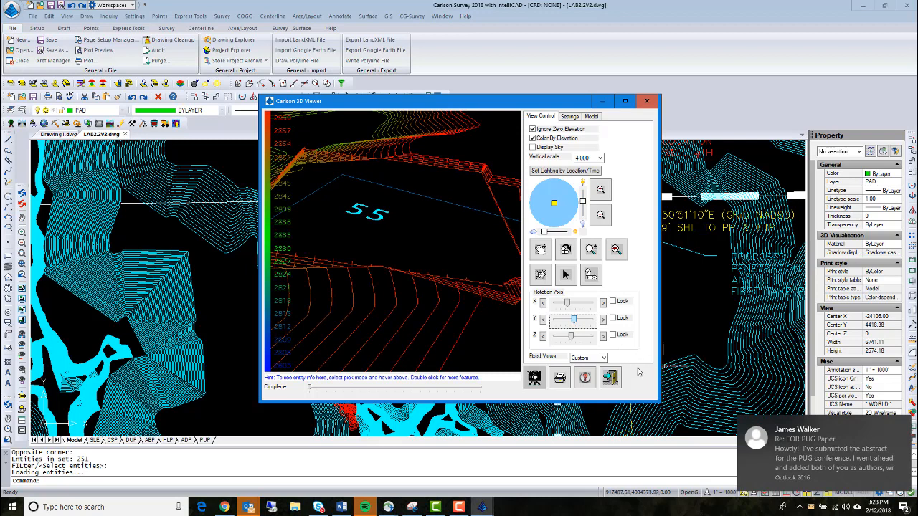
{"action": "left_click", "coordinate": [902, 425]}
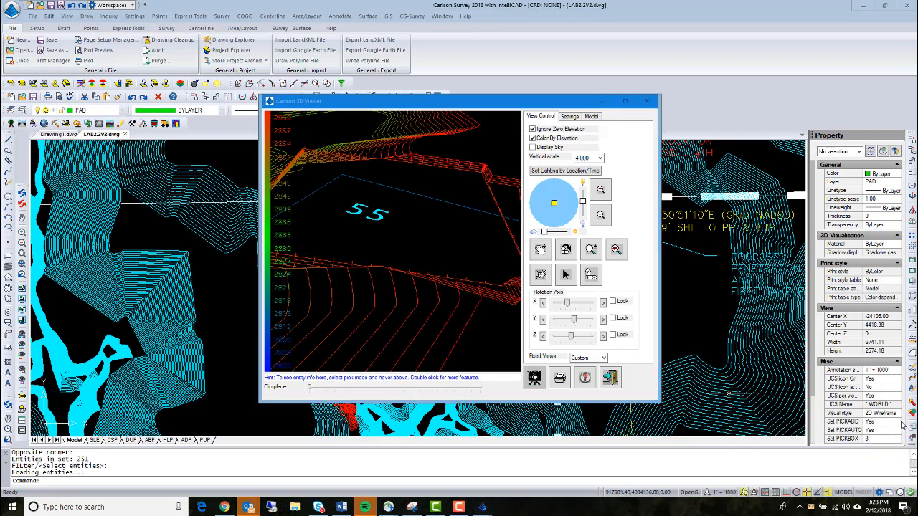